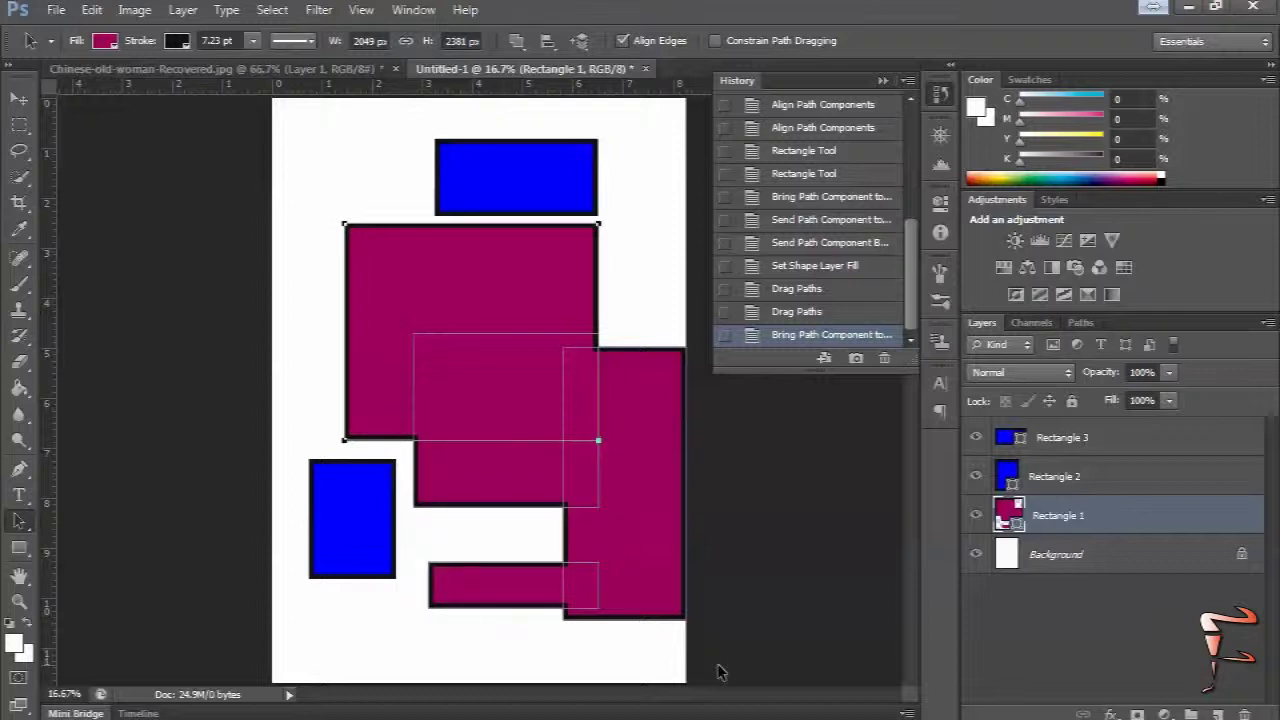
Step: Step back through the Rectangle Tool history states to the blank Untitled-1 snapshot
click(797, 178)
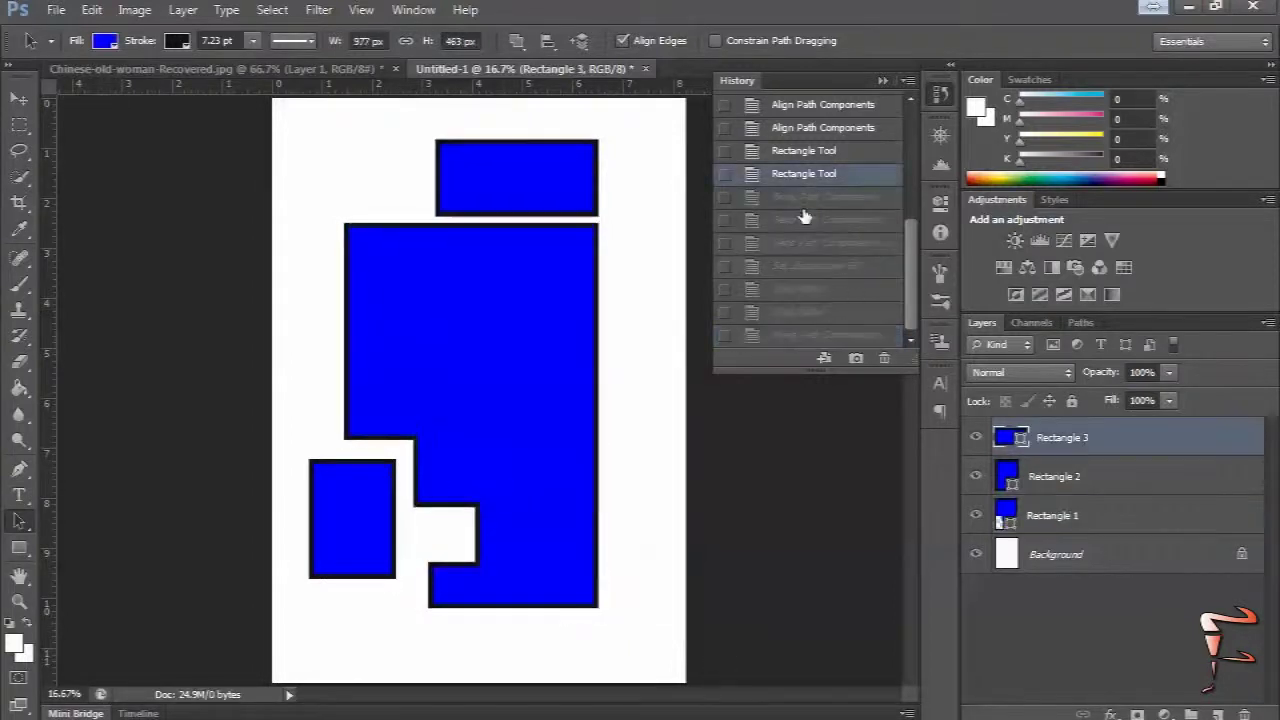
scroll(805, 217, up, 3)
scroll(805, 217, up, 3)
click(800, 143)
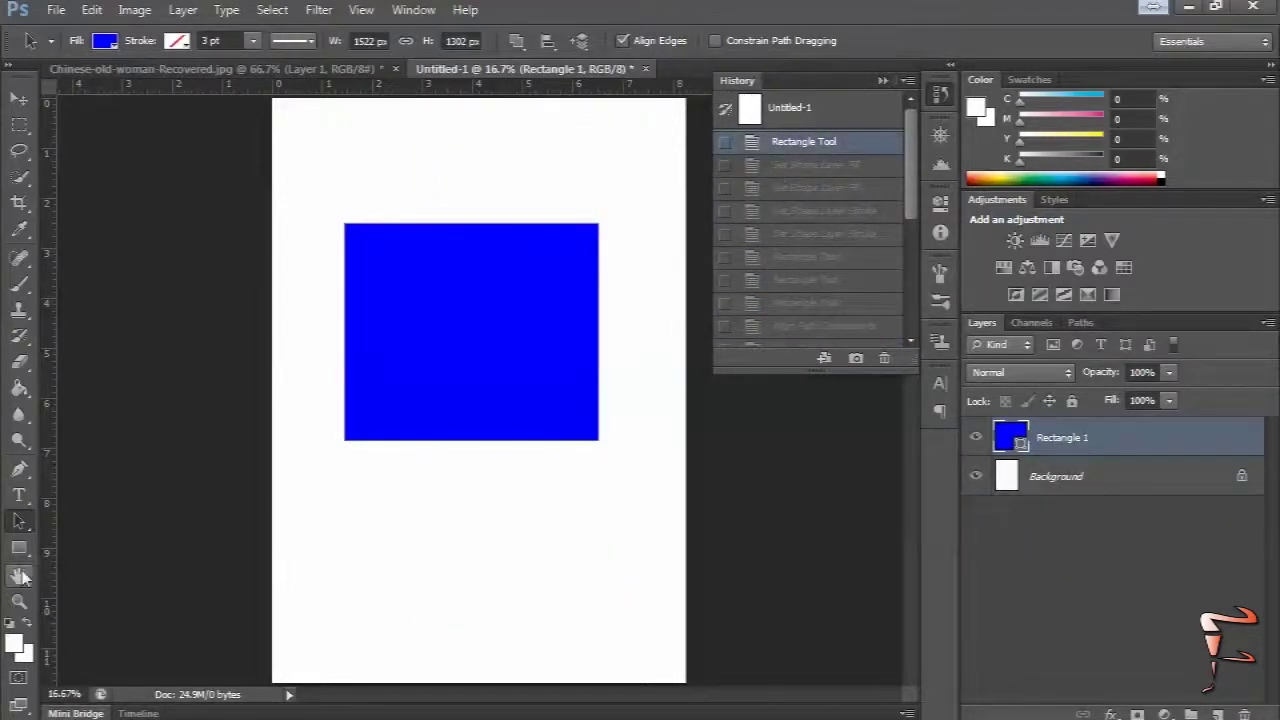
click(797, 111)
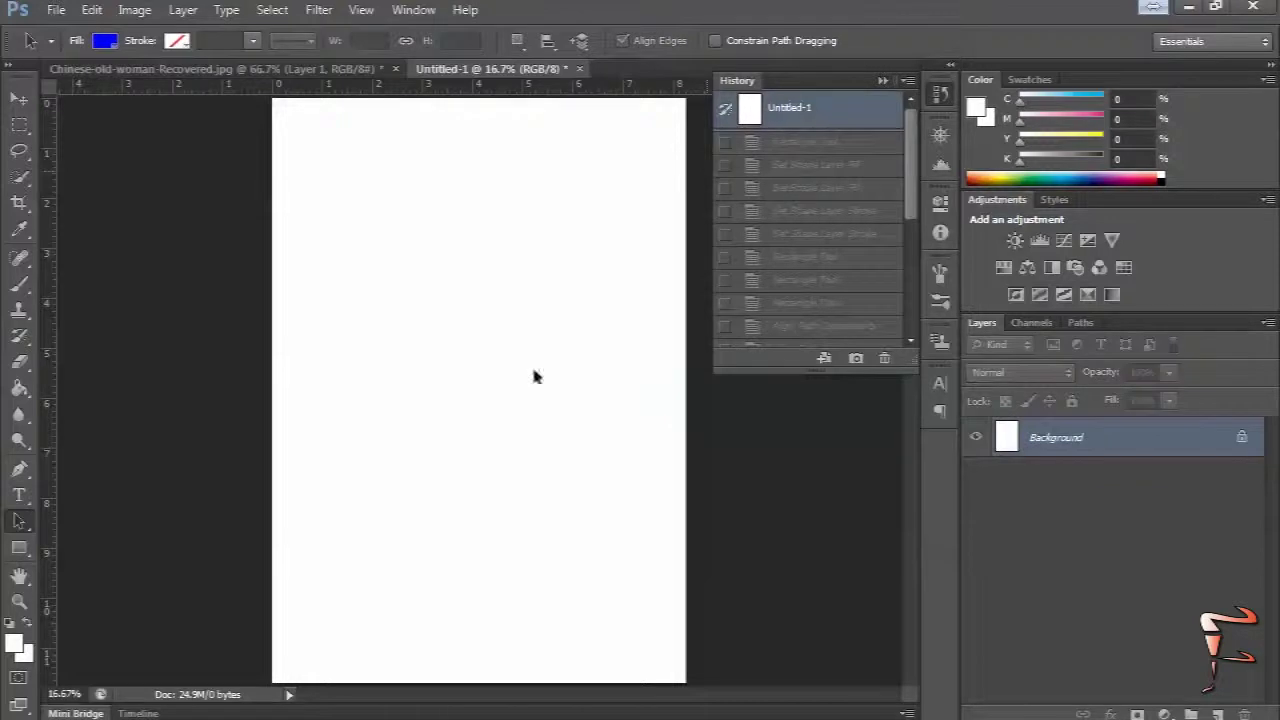
Step: Draw a blue square with the Rounded Rectangle Tool and show its Properties
click(21, 551)
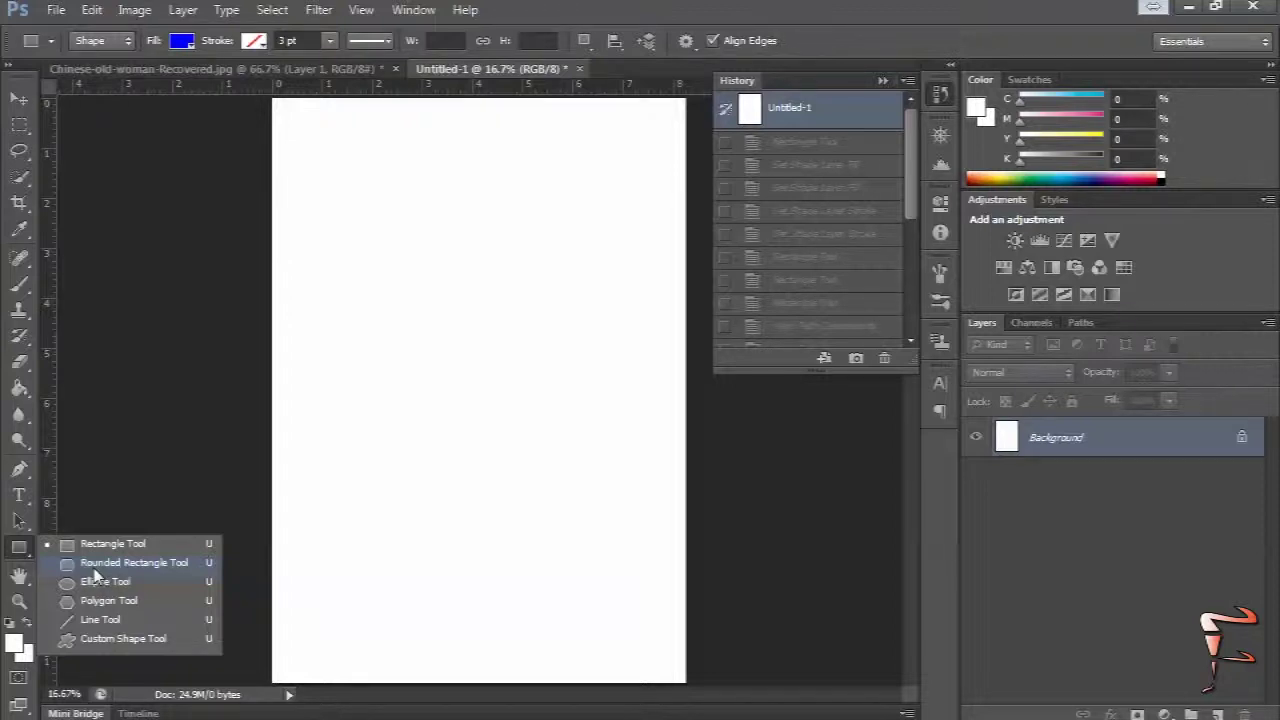
click(95, 566)
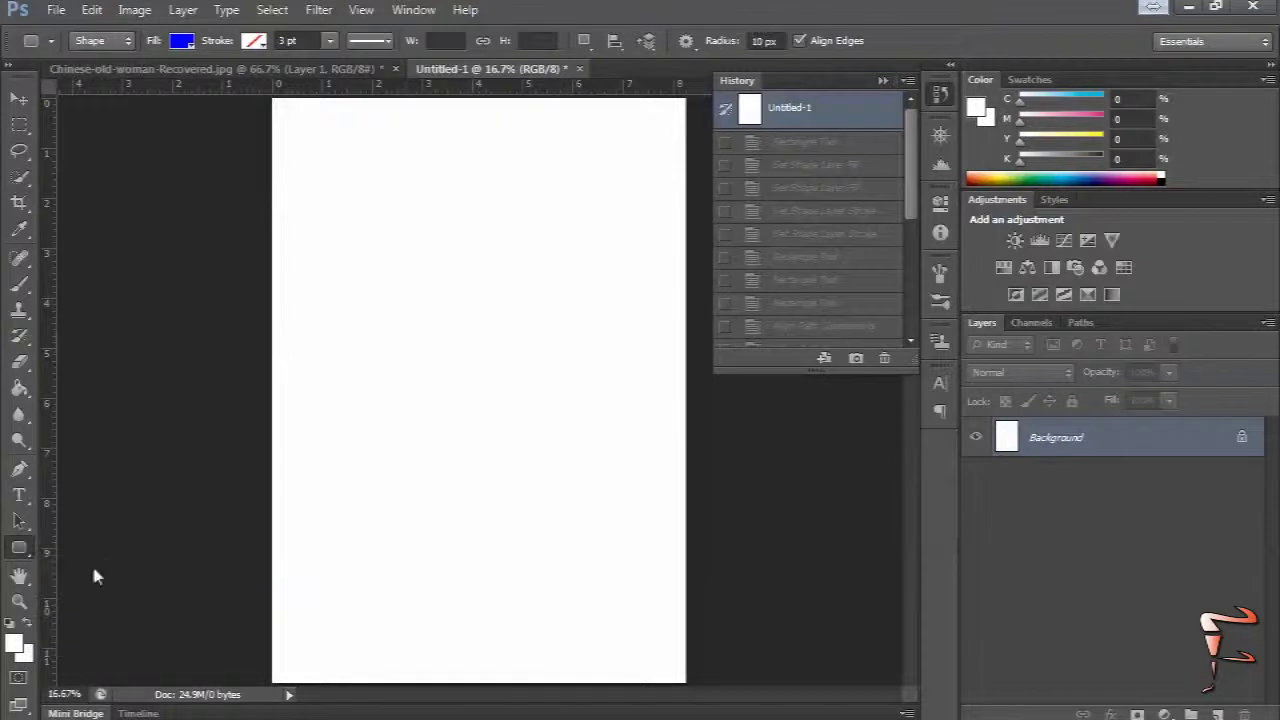
drag(367, 199, 572, 406)
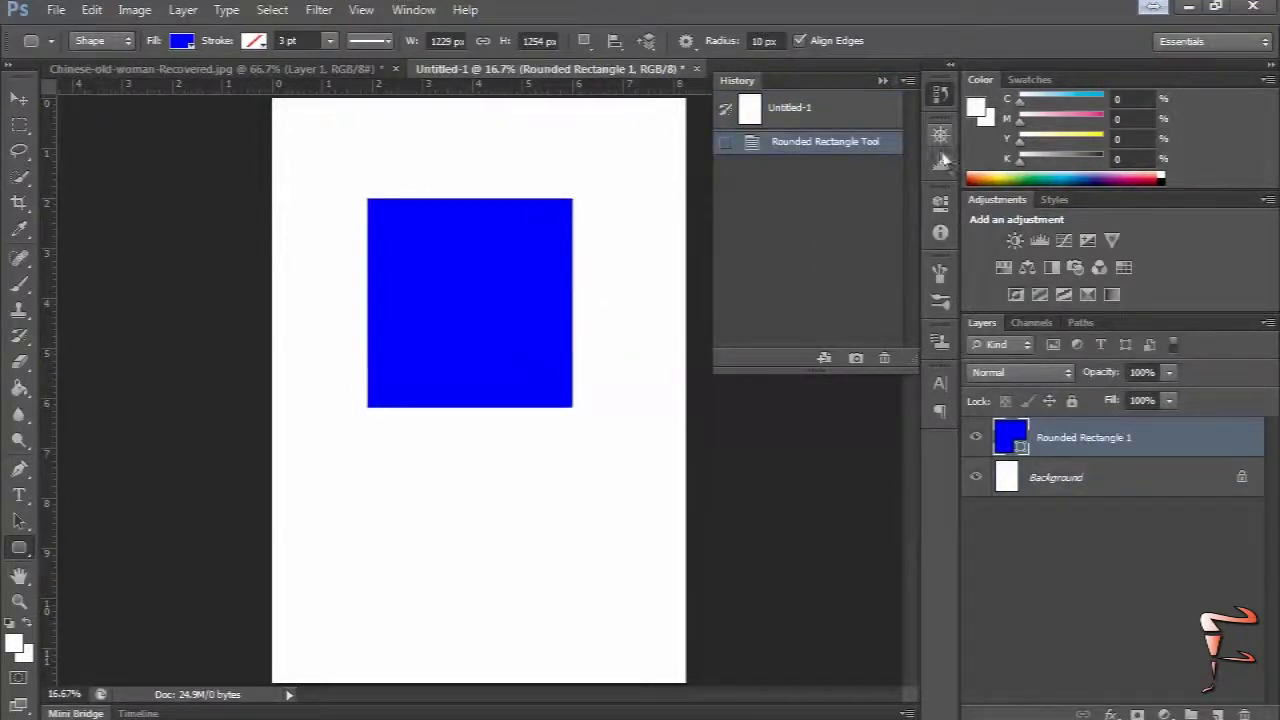
click(940, 201)
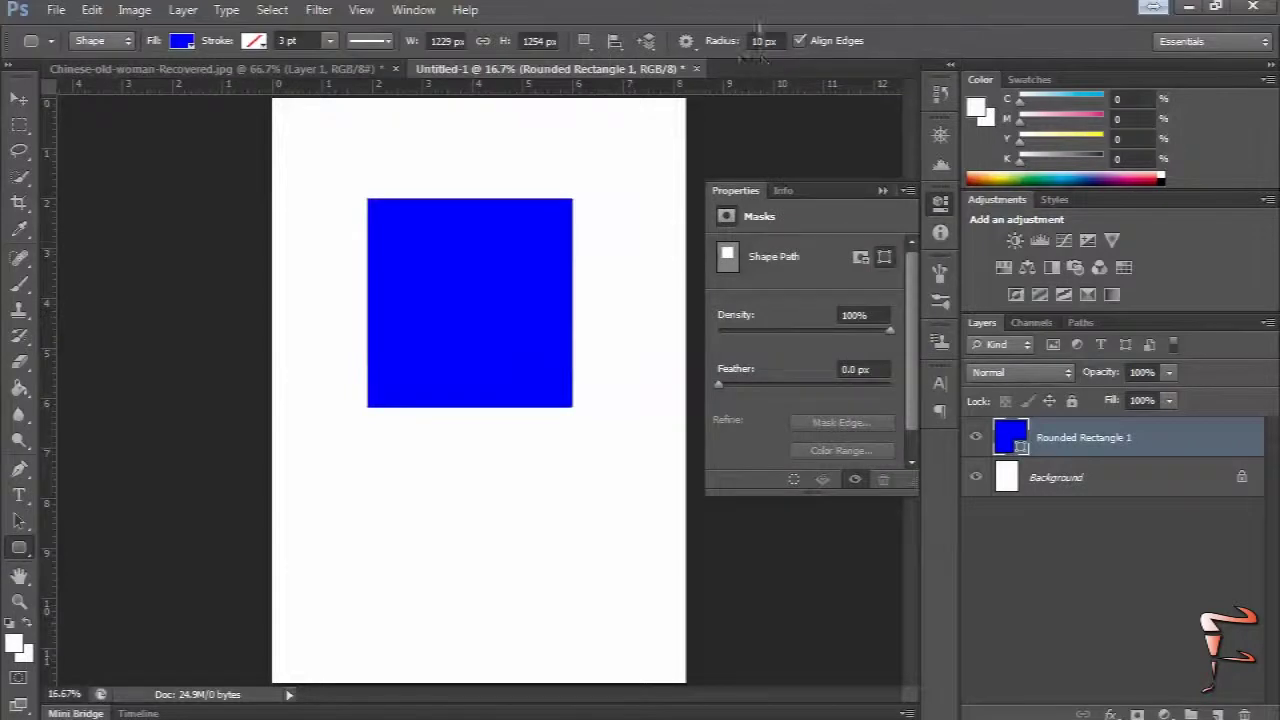
Step: Set the rounded rectangle corner radius to 30 px, then to 300 px
click(685, 41)
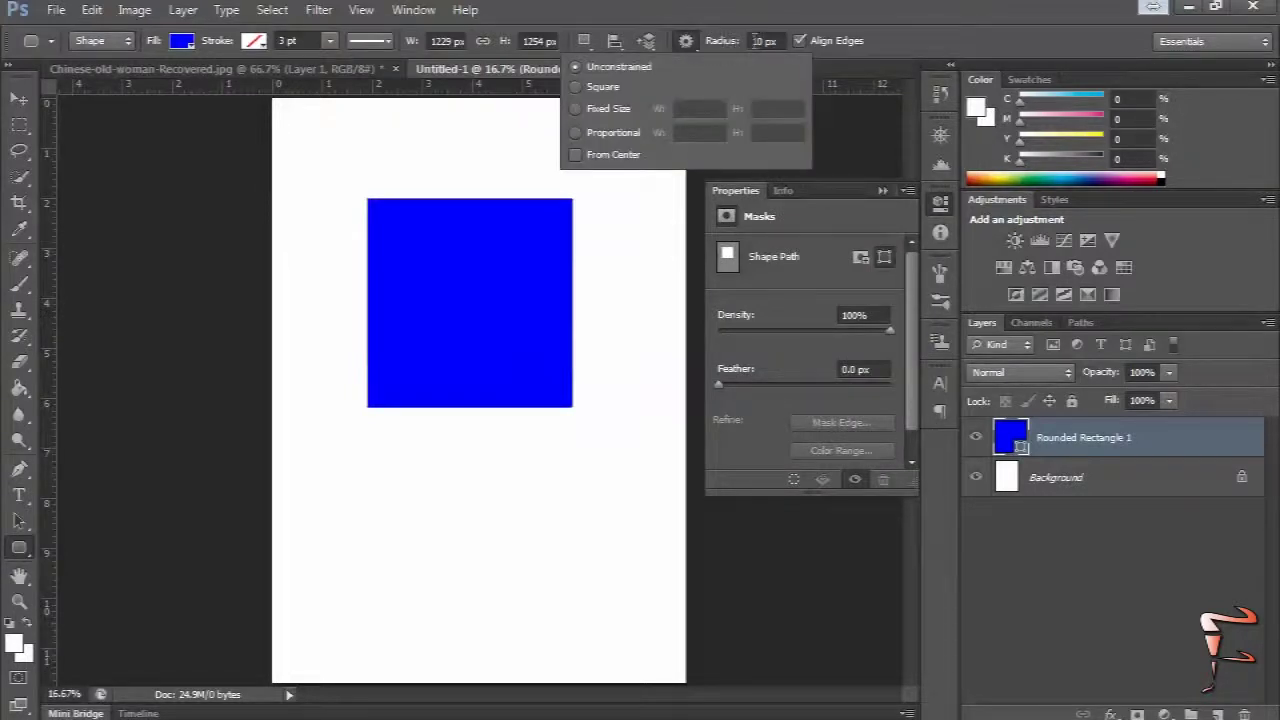
double_click(755, 40)
double_click(756, 40)
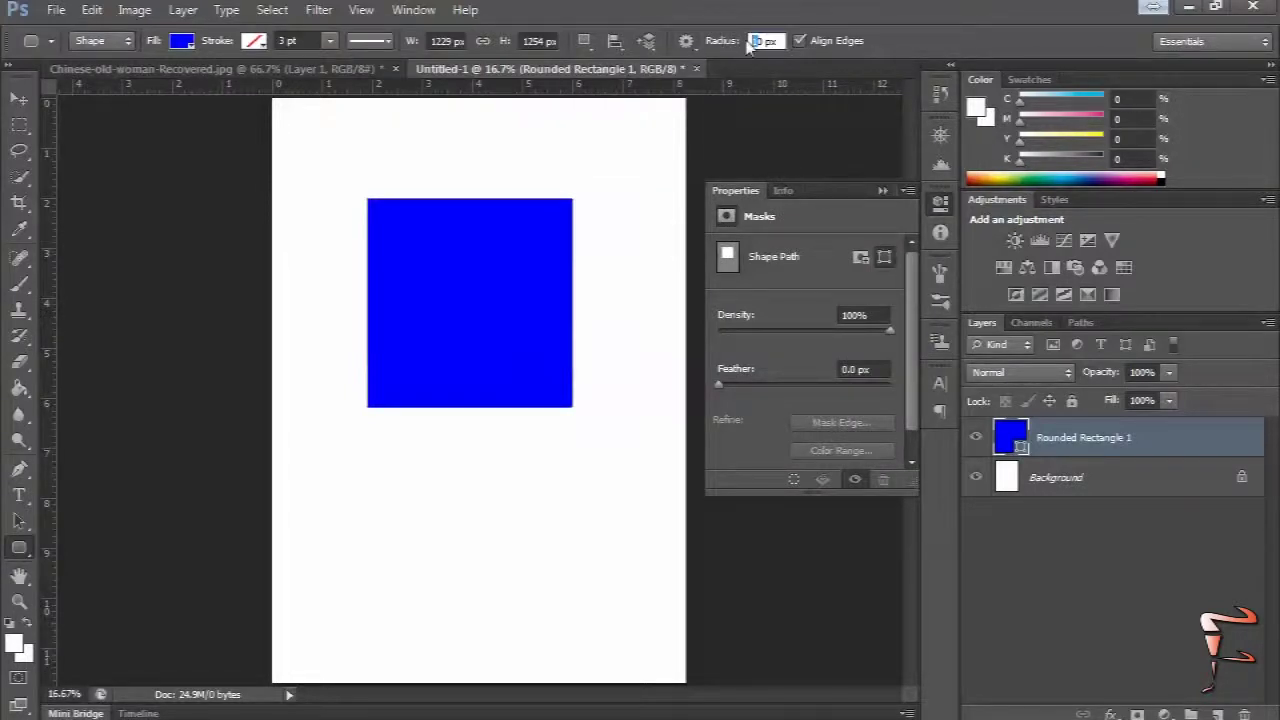
text(30)
key(Return)
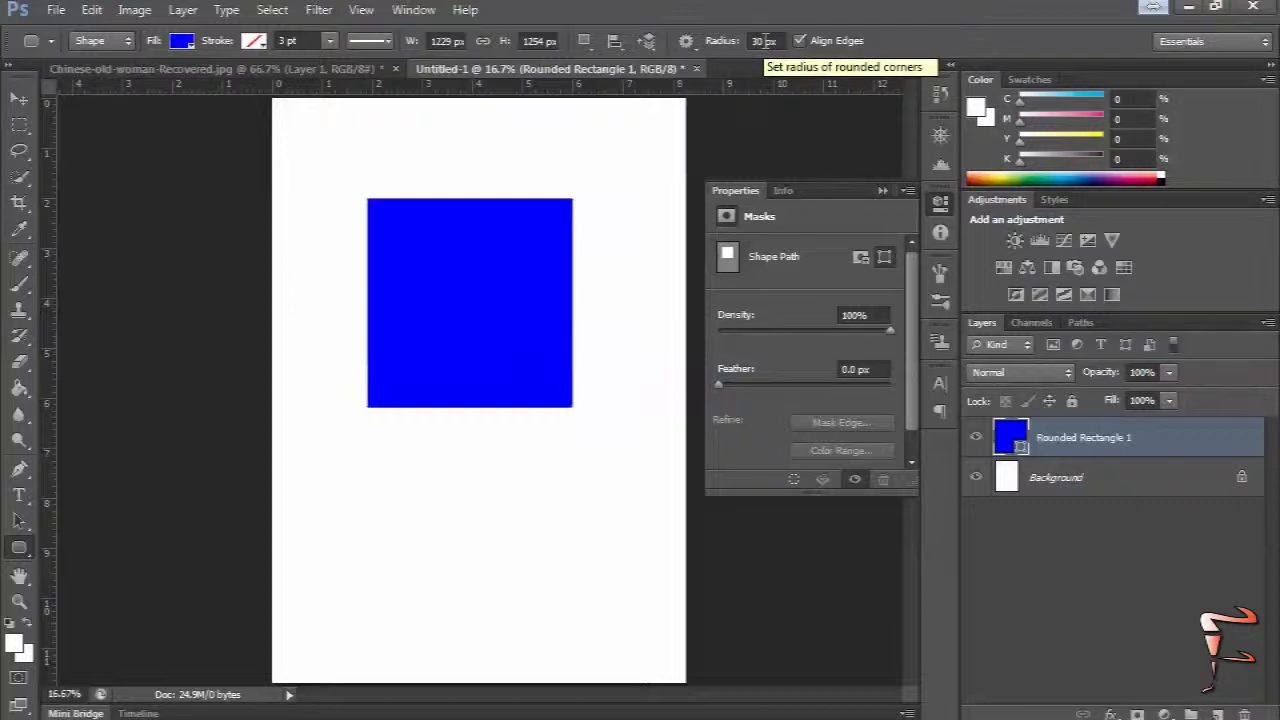
click(757, 40)
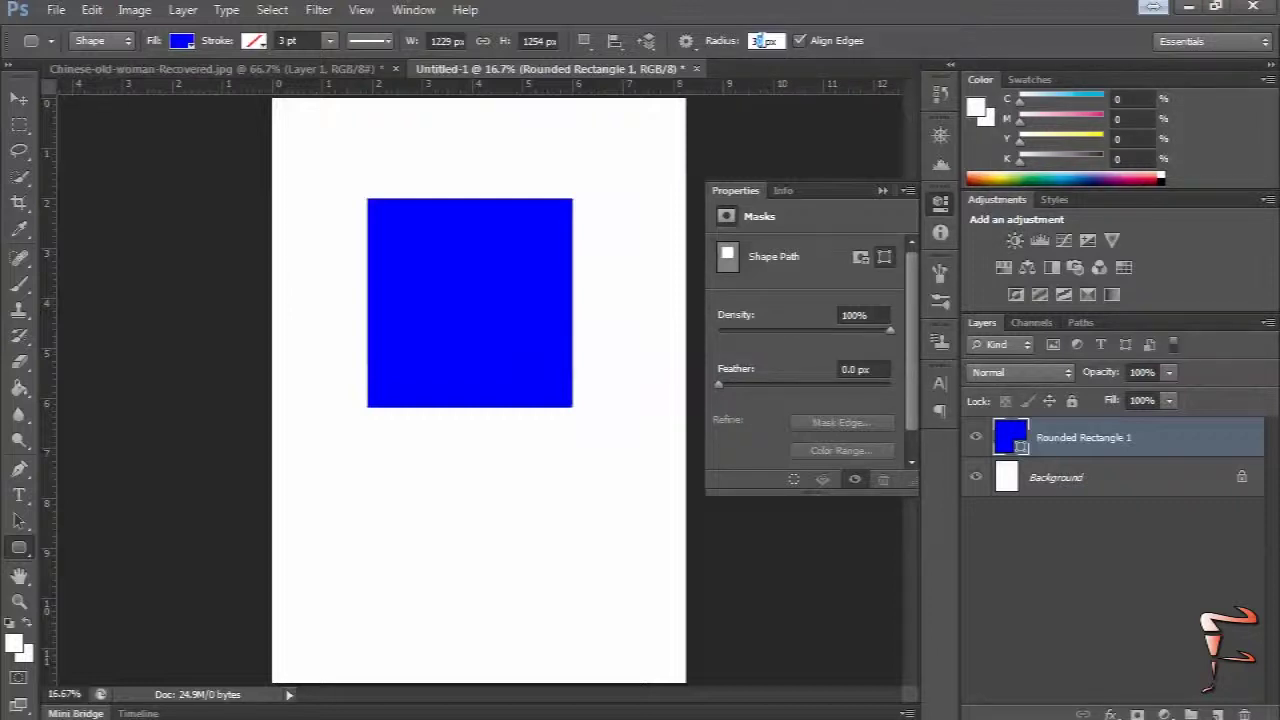
text(00)
key(Return)
click(14, 521)
Step: Nudge the square path slightly and draw a pill-shaped rounded rectangle below it
drag(500, 251, 511, 275)
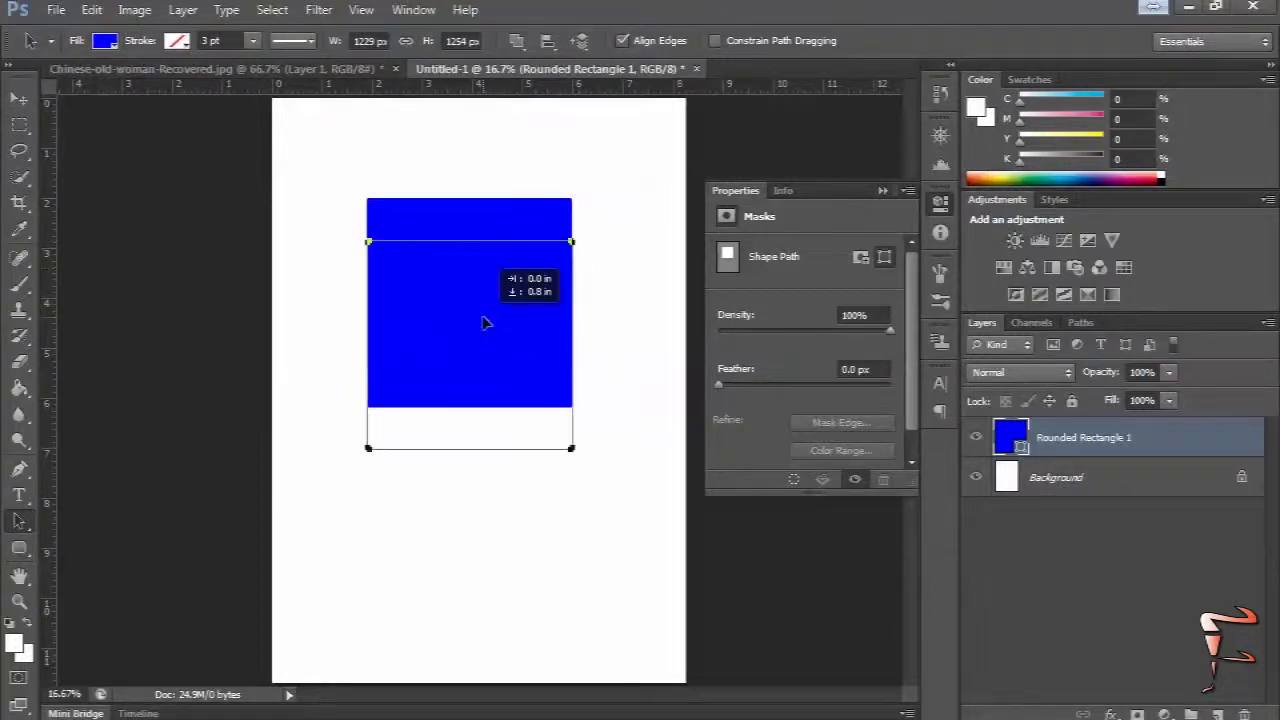
click(19, 547)
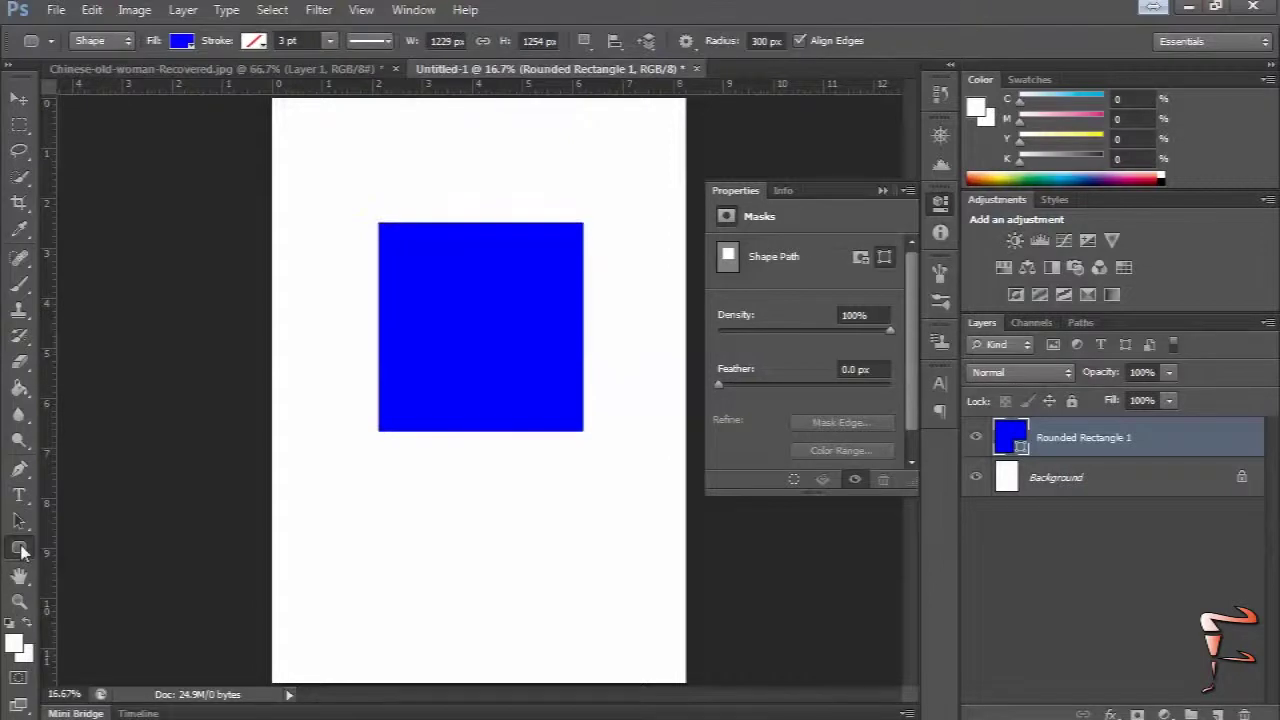
mouse_move(396, 532)
mouse_down()
mouse_move(543, 589)
mouse_move(589, 633)
mouse_up()
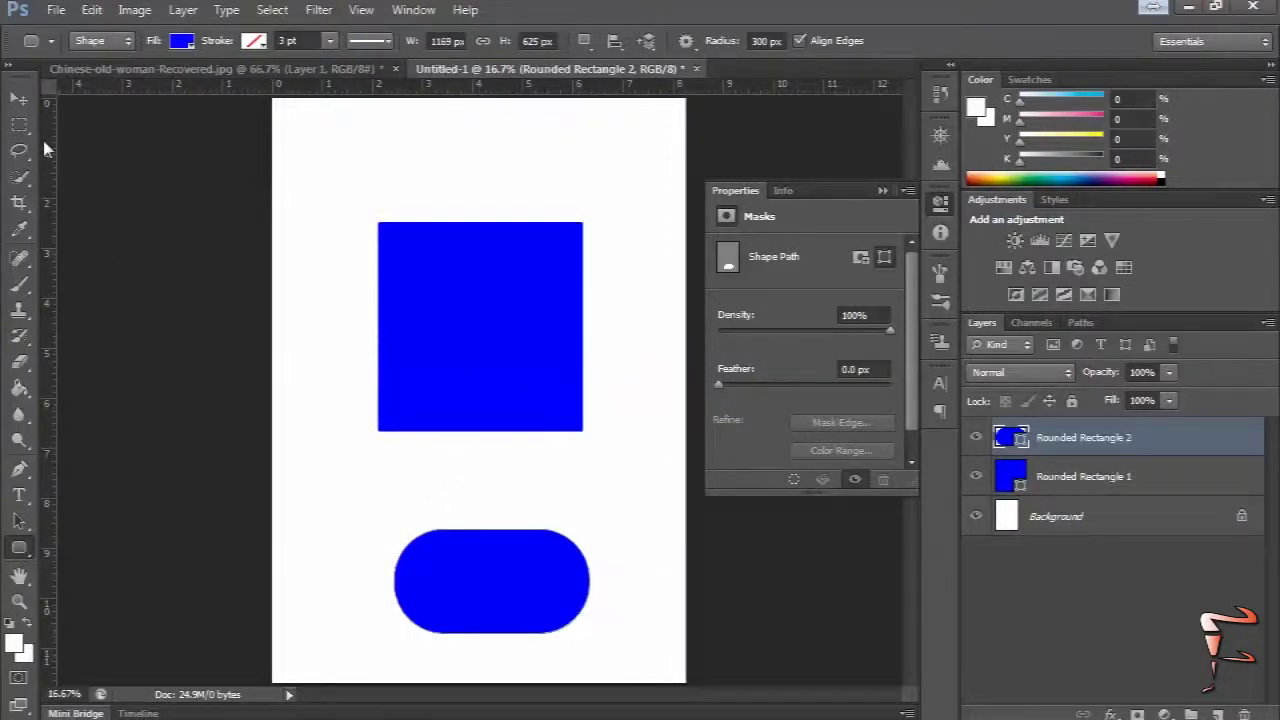
Step: Delete the square's layer and move the pill shape up near the page top
click(19, 98)
click(474, 331)
key(Delete)
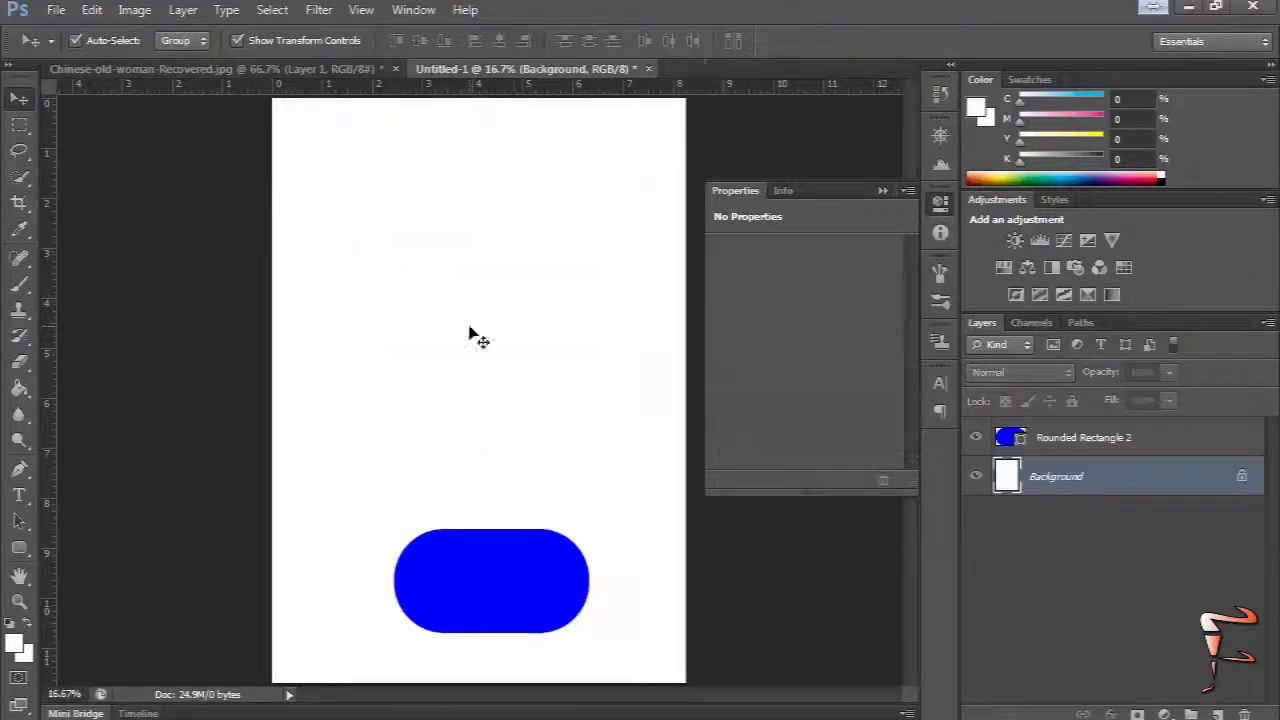
drag(504, 617, 490, 364)
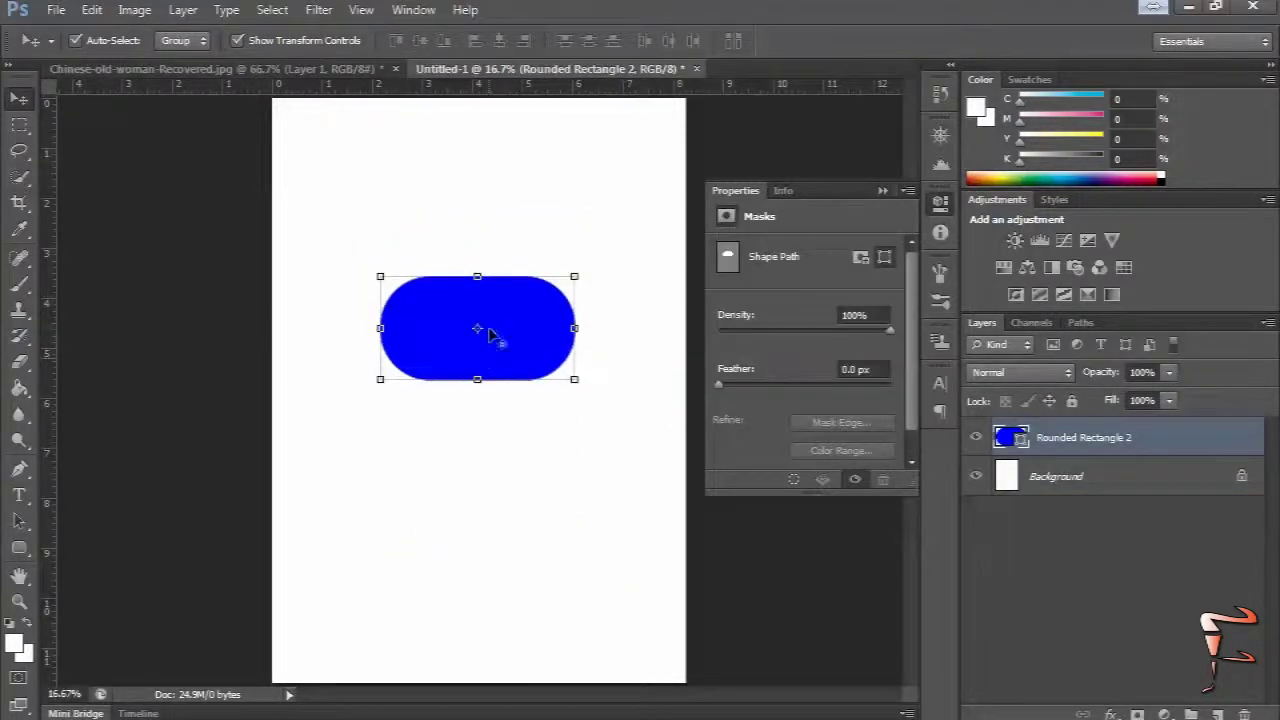
drag(489, 331, 498, 212)
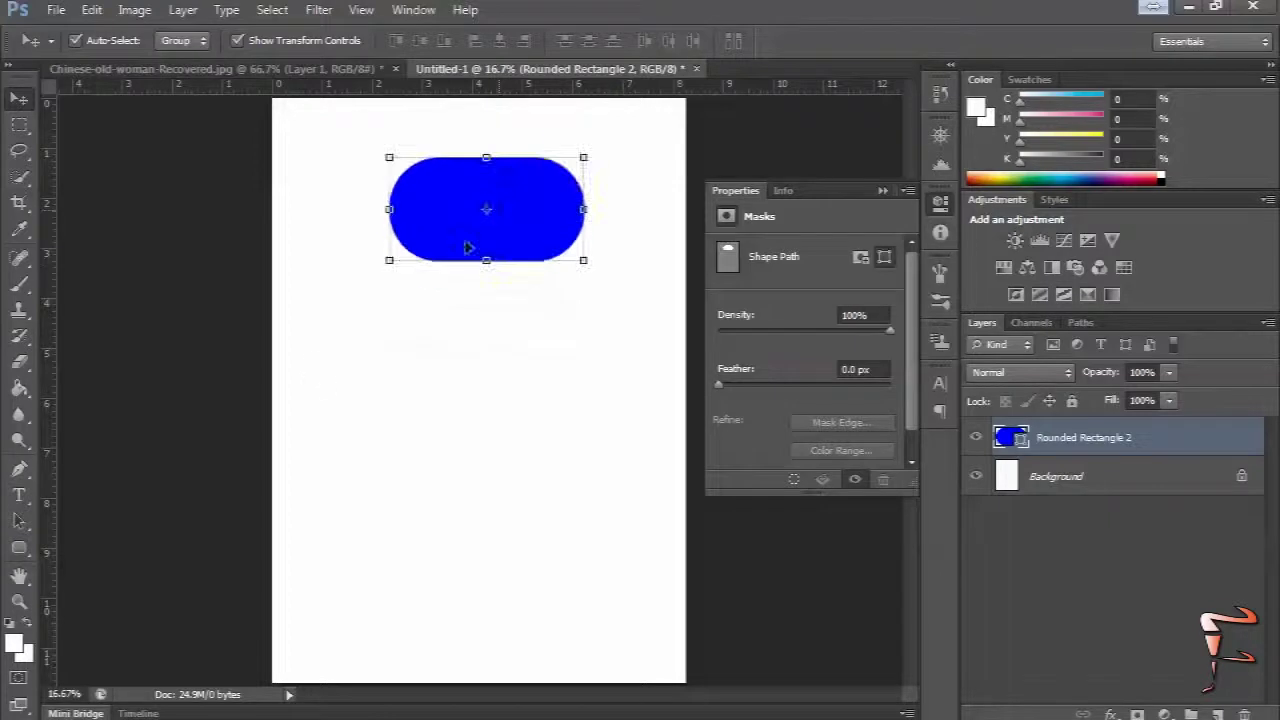
click(19, 549)
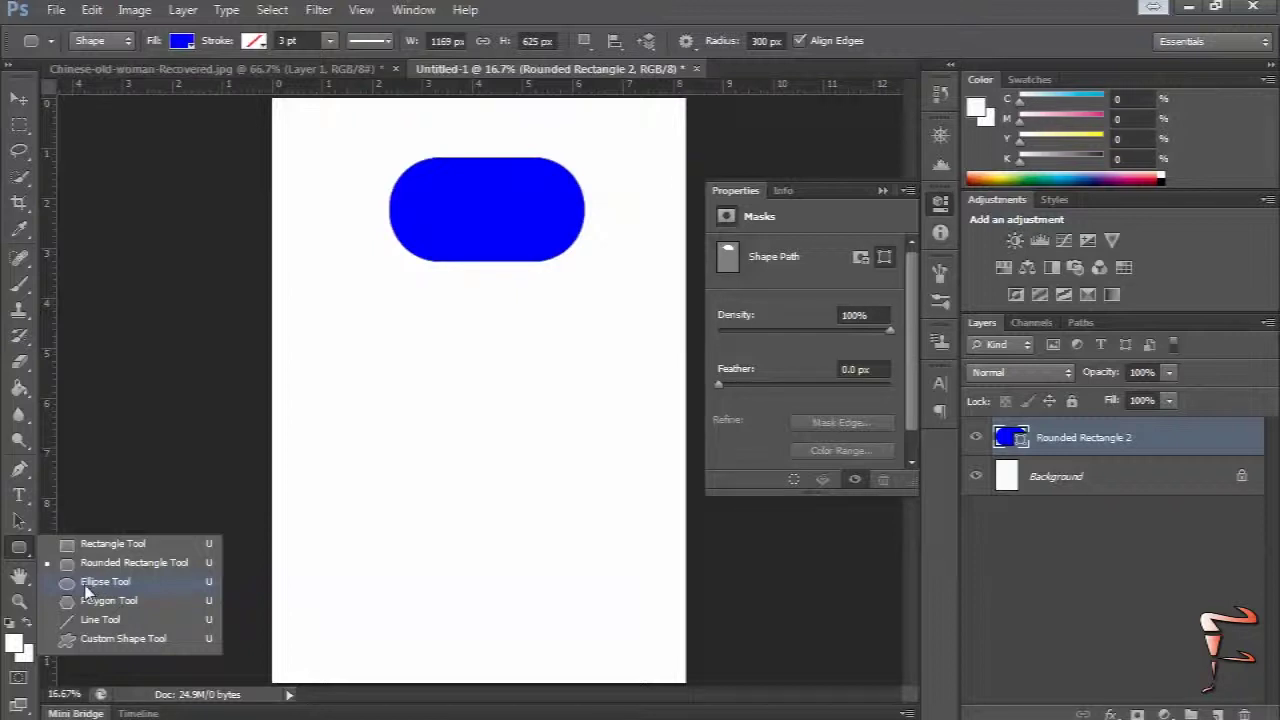
Step: Draw a blue circle mid-page and a flat ellipse near the bottom with the Ellipse Tool
click(86, 591)
mouse_move(371, 326)
mouse_down()
mouse_move(649, 471)
mouse_move(646, 606)
mouse_move(463, 474)
mouse_move(593, 613)
mouse_up()
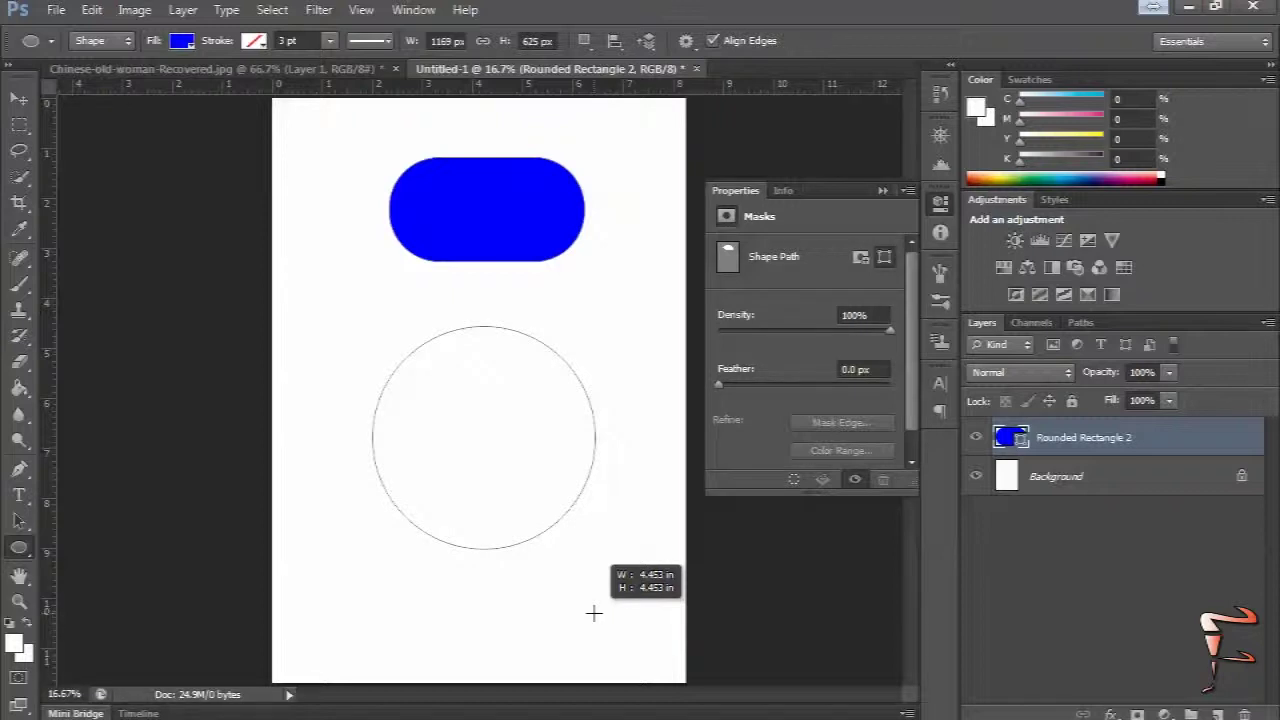
drag(593, 613, 594, 611)
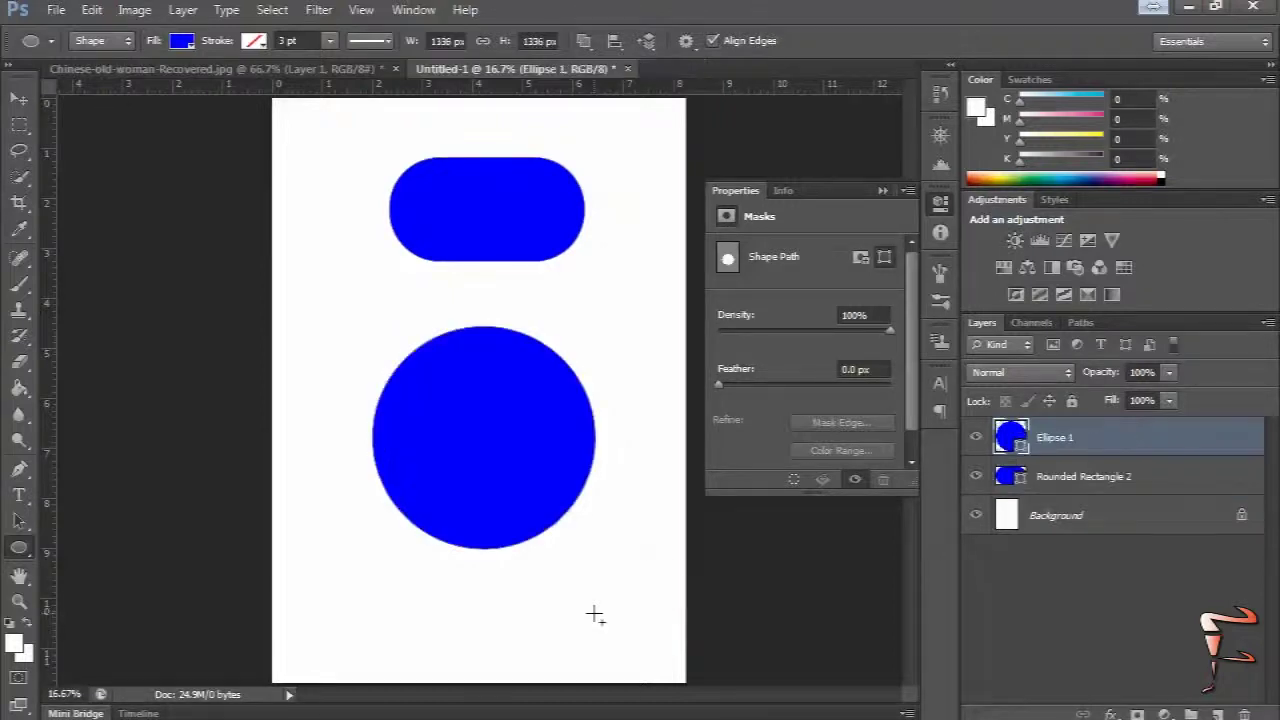
drag(369, 563, 624, 653)
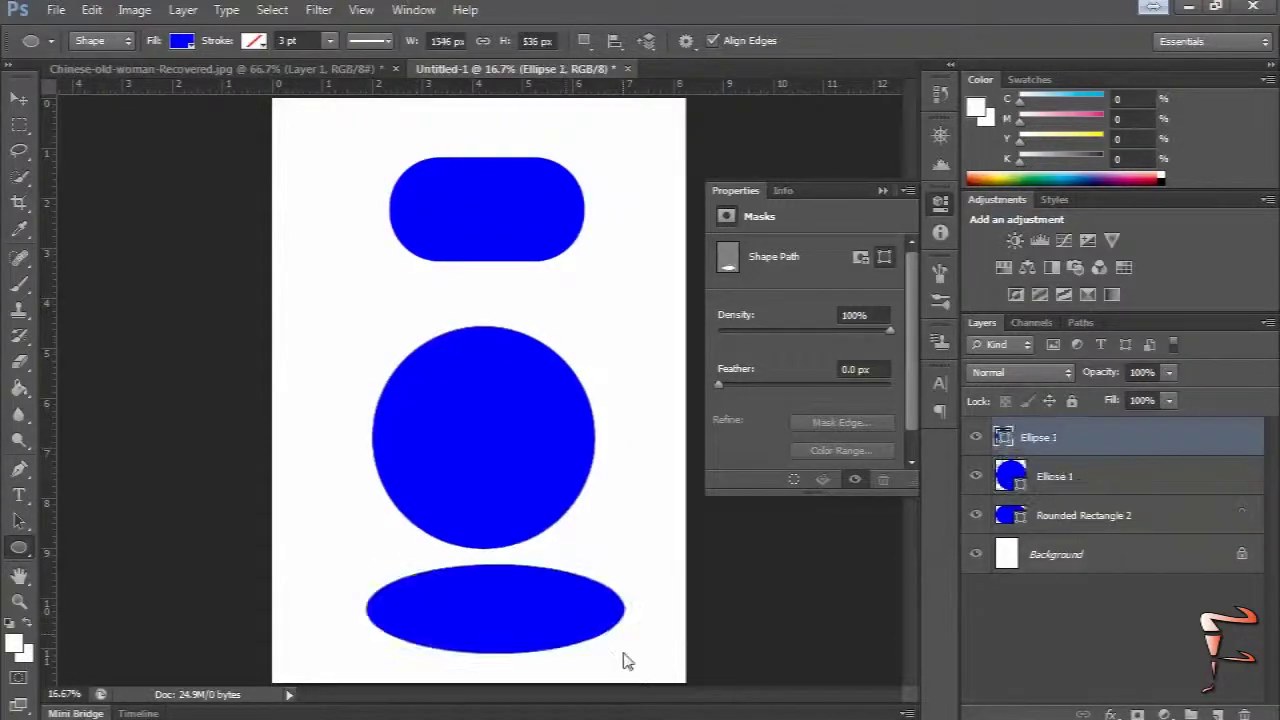
Step: Step back through History states to the blank Untitled-1 snapshot
click(940, 95)
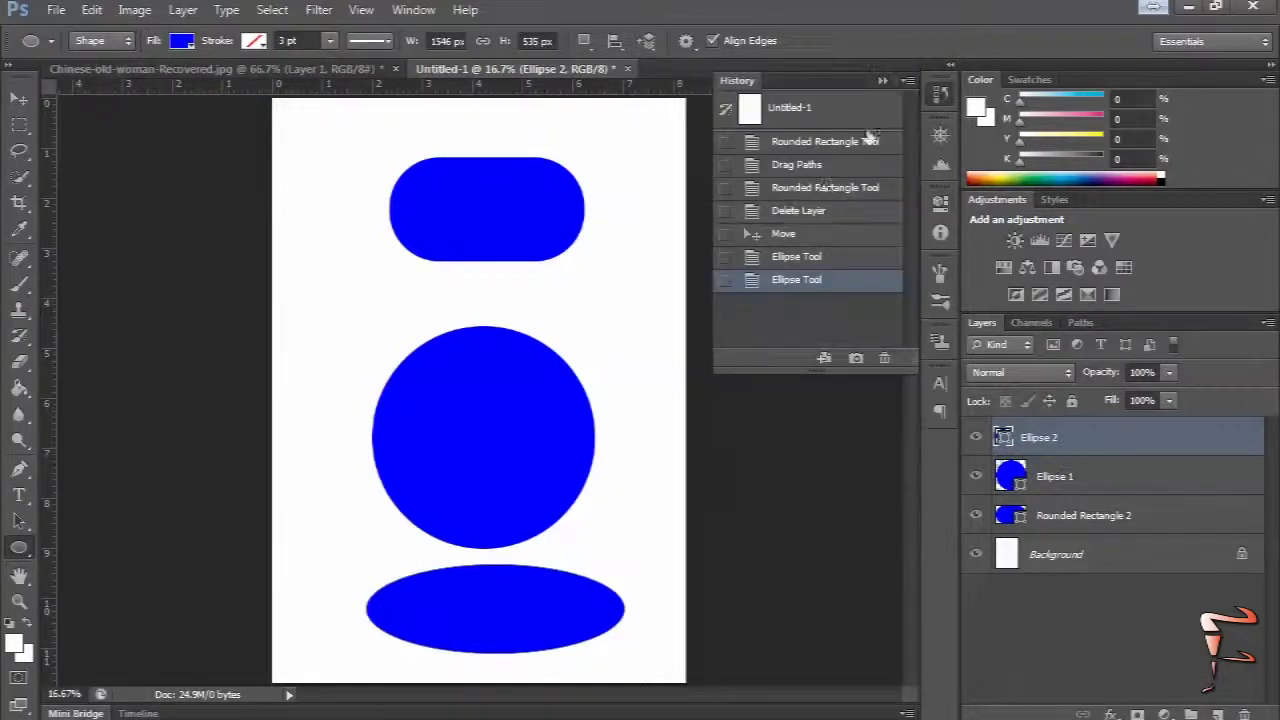
click(782, 236)
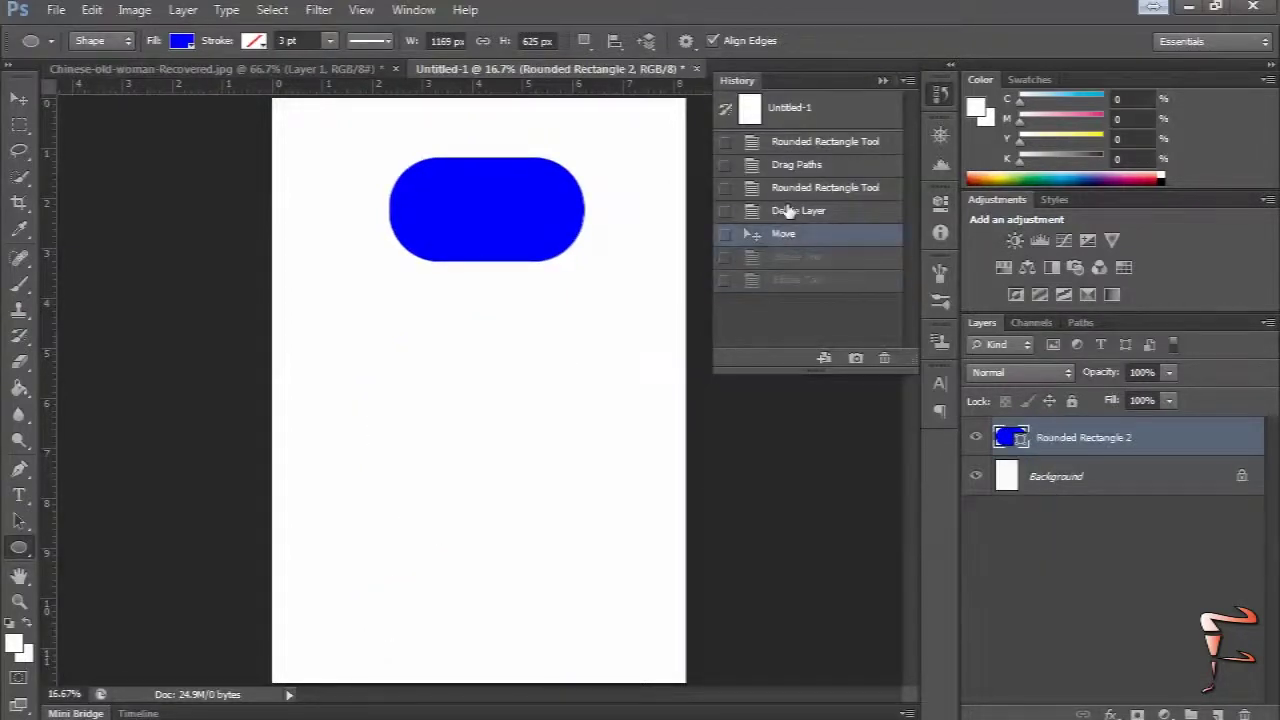
click(790, 212)
click(792, 145)
click(790, 118)
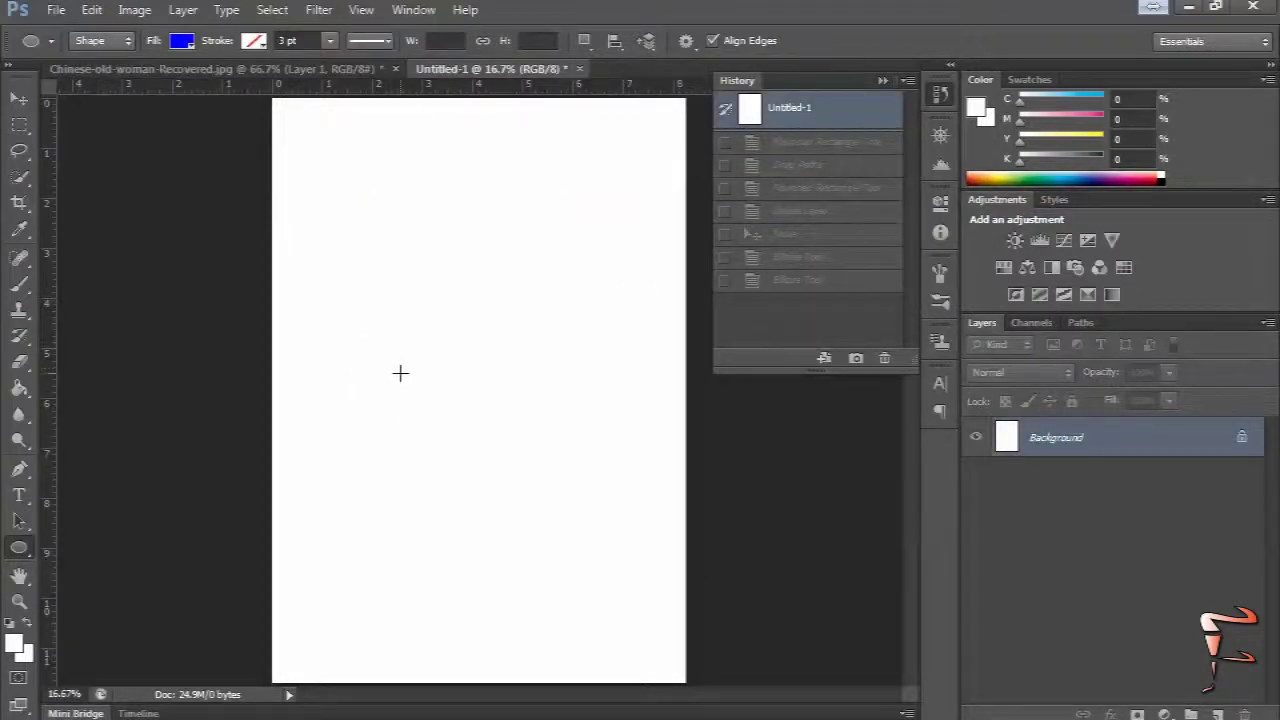
right_click(19, 547)
click(110, 601)
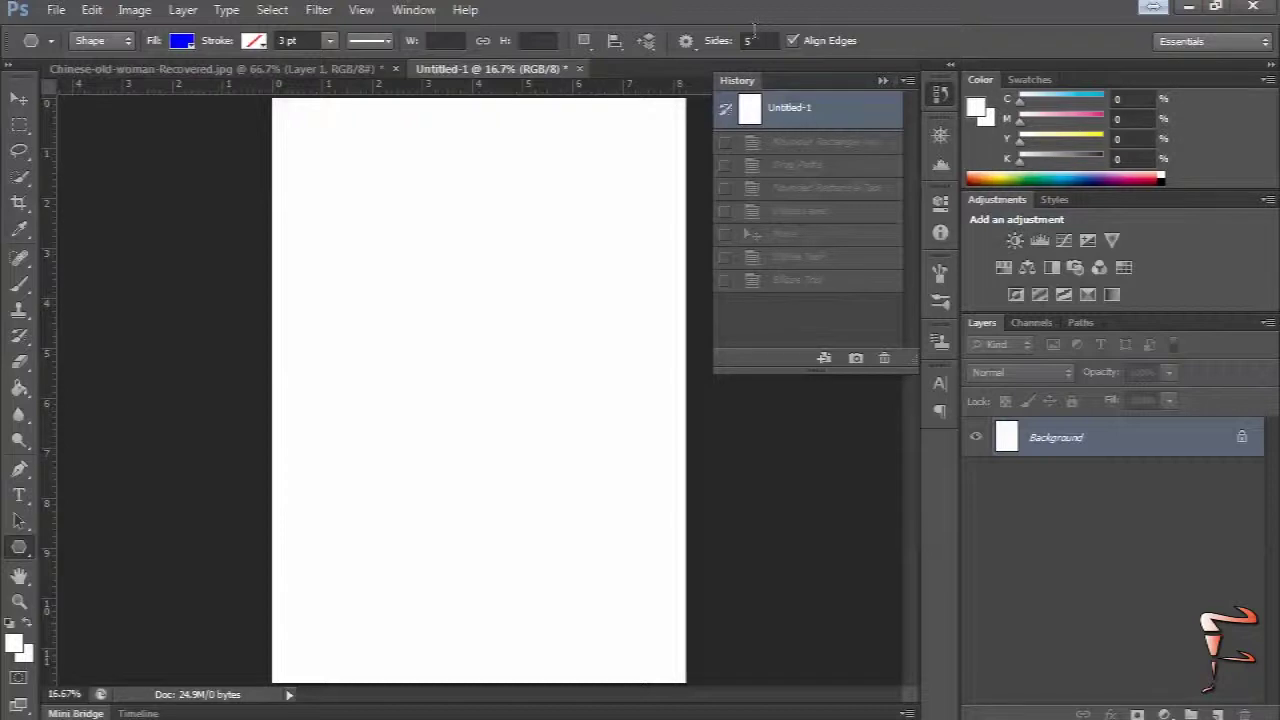
mouse_move(338, 240)
mouse_down()
mouse_move(566, 371)
mouse_move(585, 400)
mouse_up()
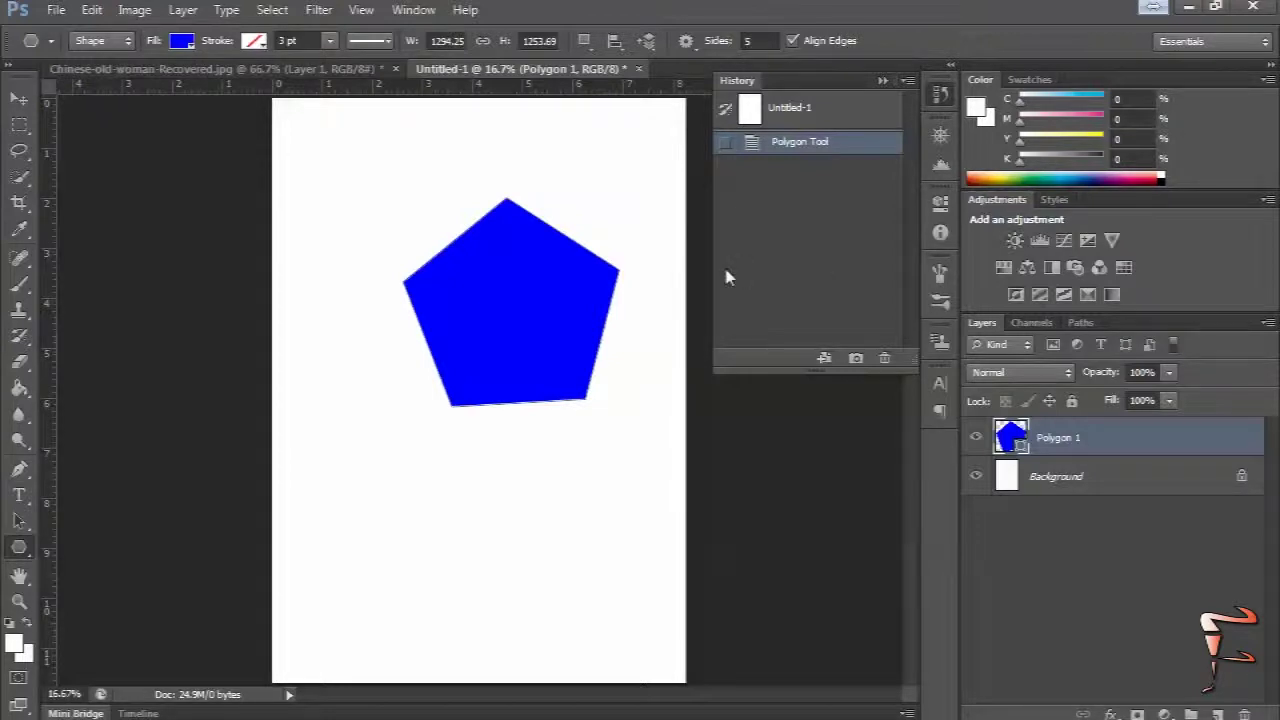
click(798, 120)
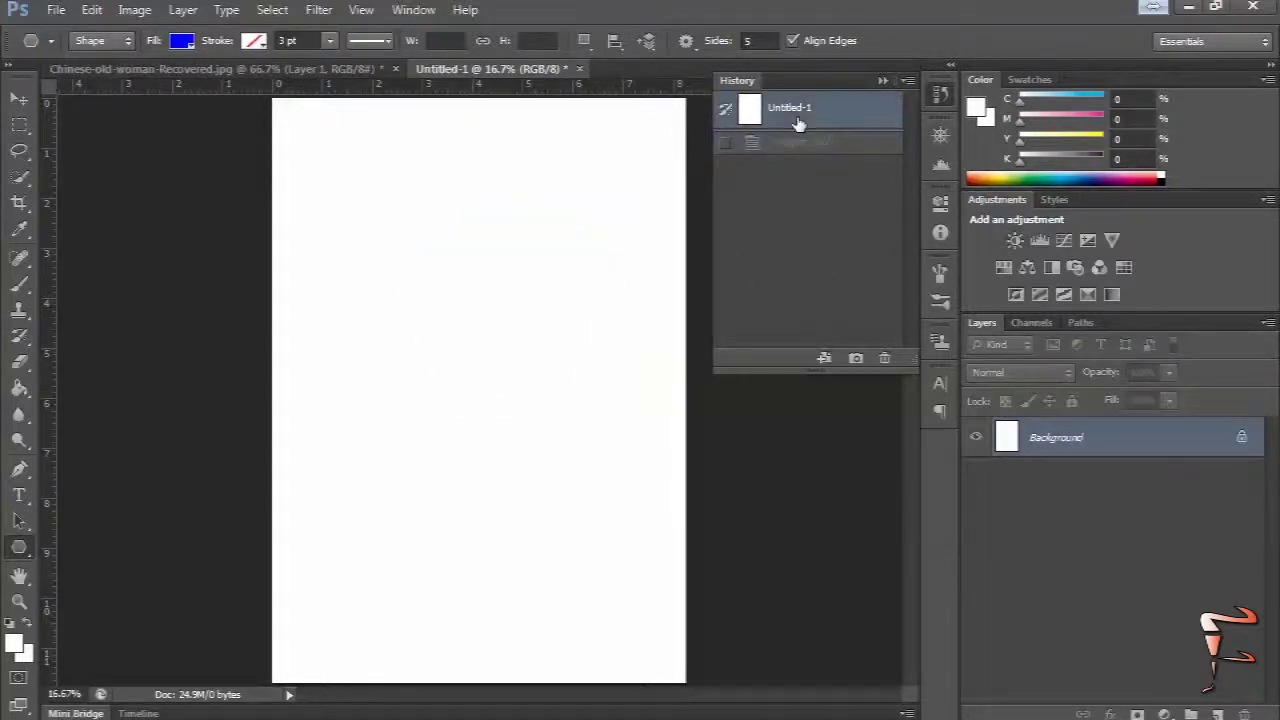
Step: Draw five lines (two vertical, one horizontal, two diagonal) with the Line Tool
right_click(19, 547)
click(100, 620)
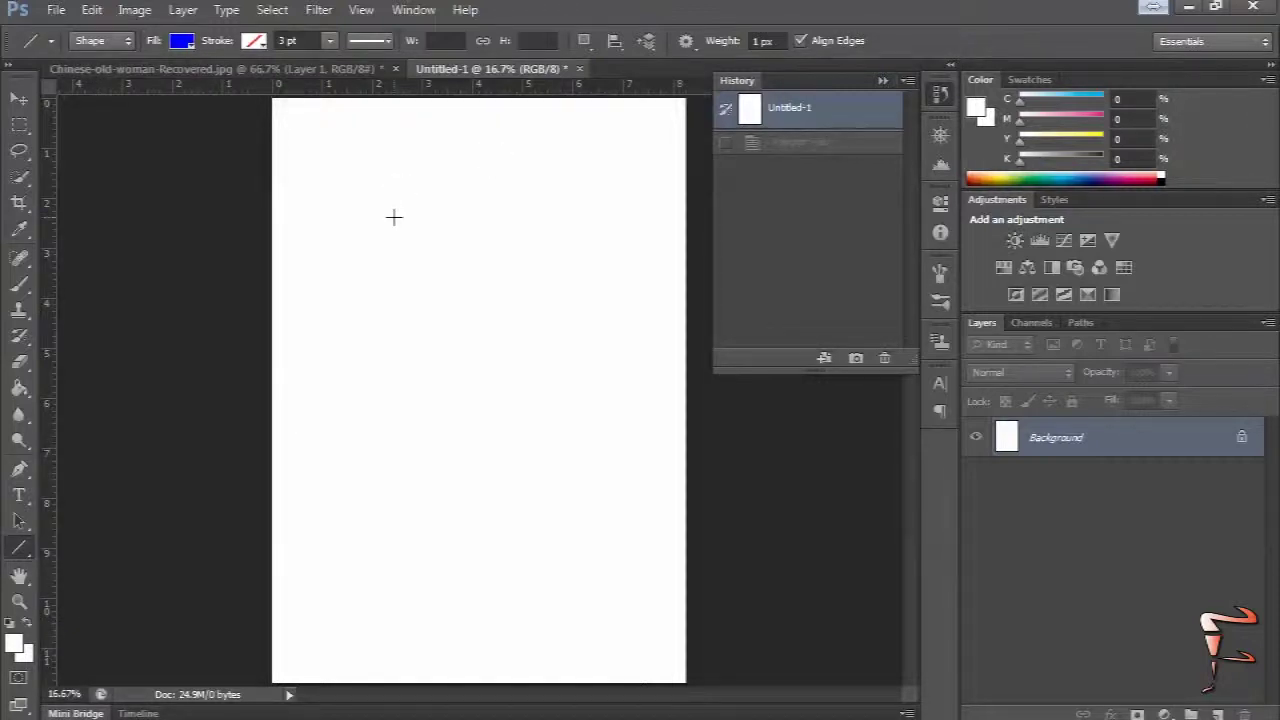
drag(393, 217, 392, 437)
drag(507, 448, 647, 448)
drag(581, 168, 582, 279)
drag(490, 342, 391, 469)
mouse_move(541, 497)
mouse_down()
mouse_move(604, 237)
mouse_move(379, 298)
mouse_up()
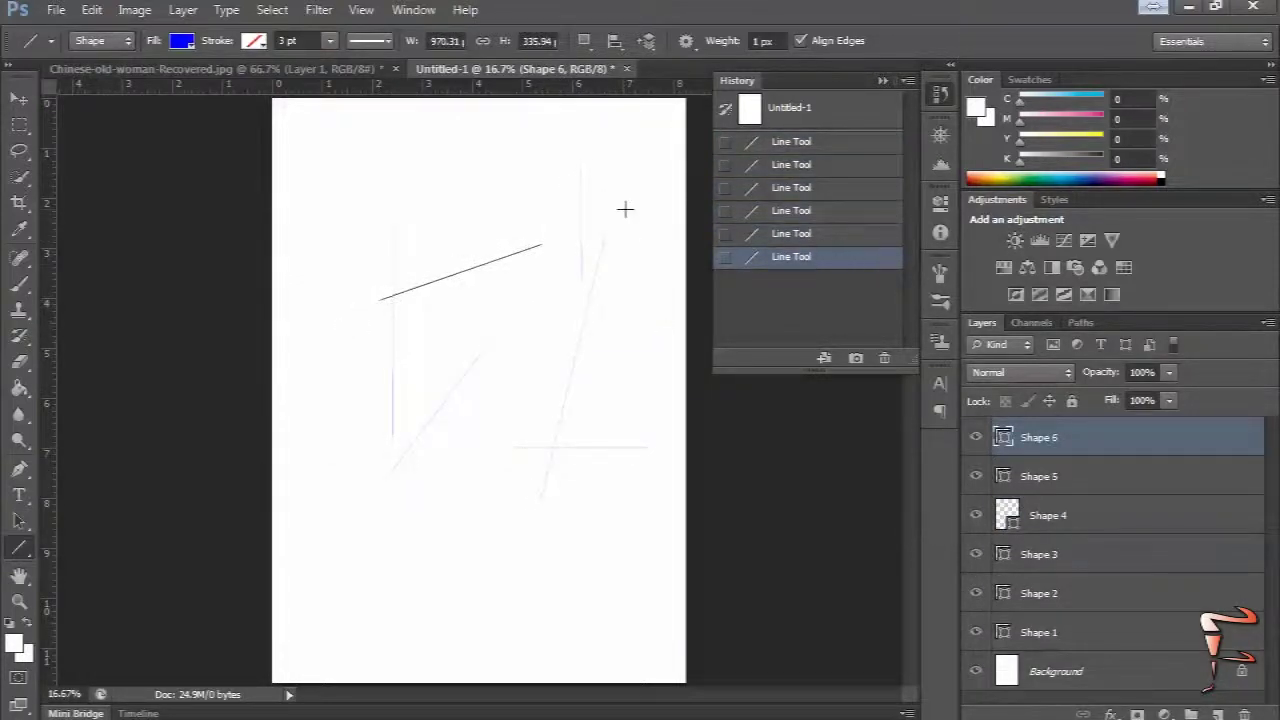
Step: Draw two more lines with a ~30 pt black stroke, then revert to the Untitled-1 snapshot
click(330, 41)
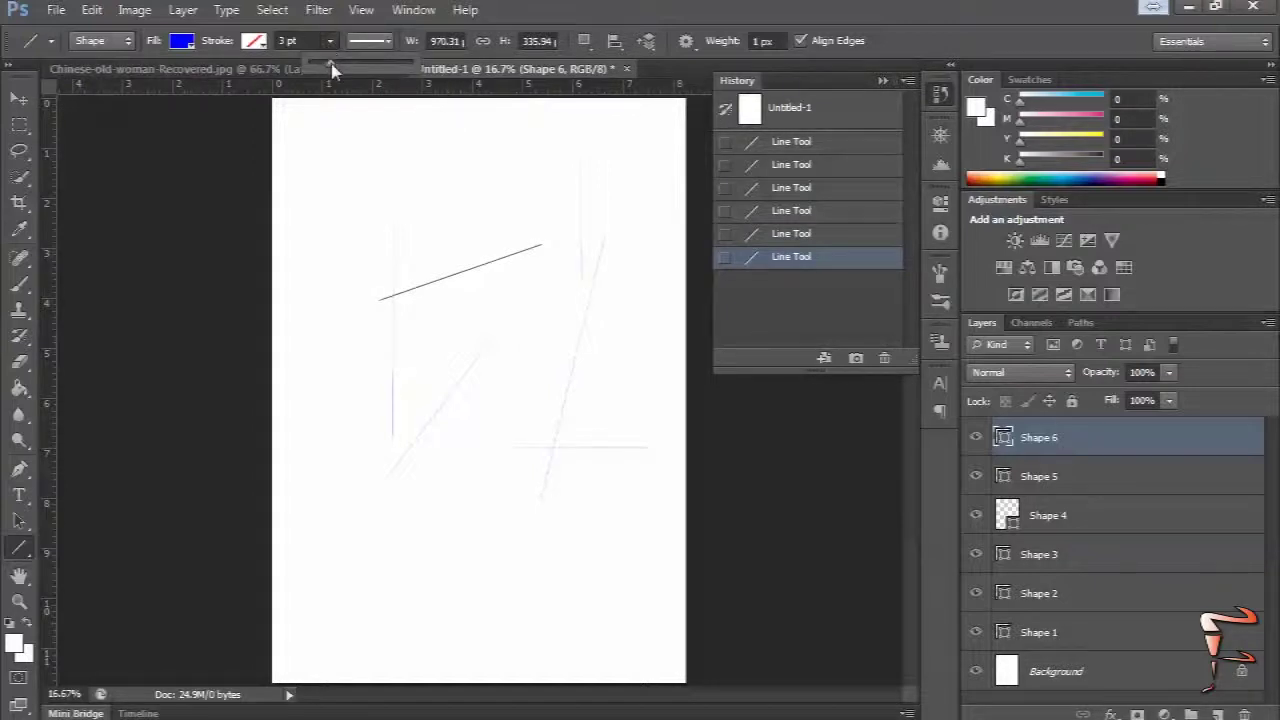
drag(330, 63, 360, 63)
drag(394, 533, 477, 429)
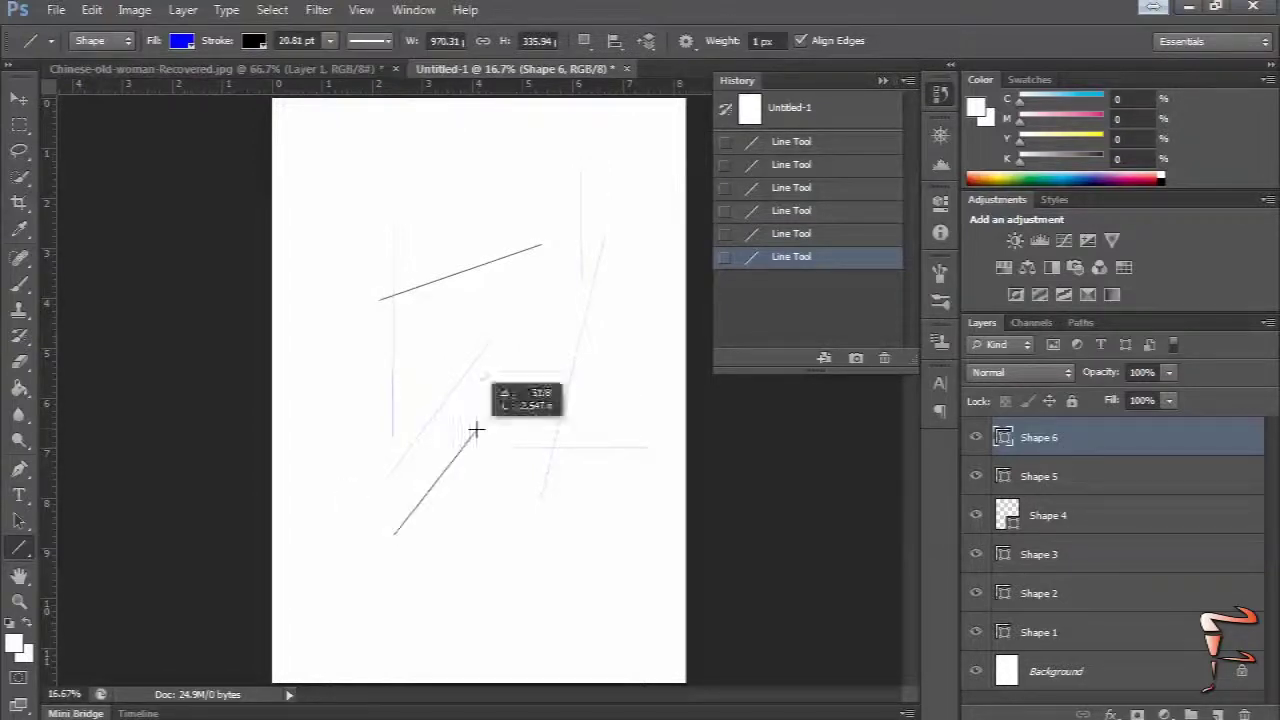
click(253, 43)
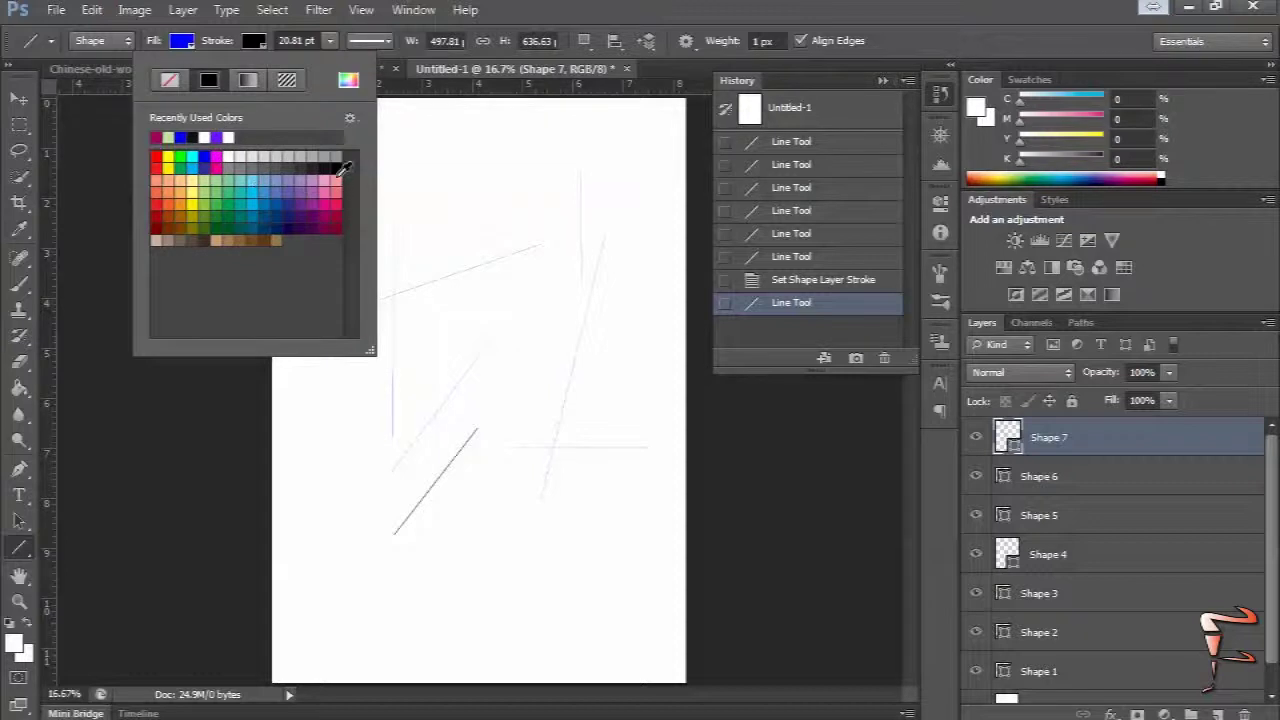
click(335, 165)
drag(543, 248, 450, 343)
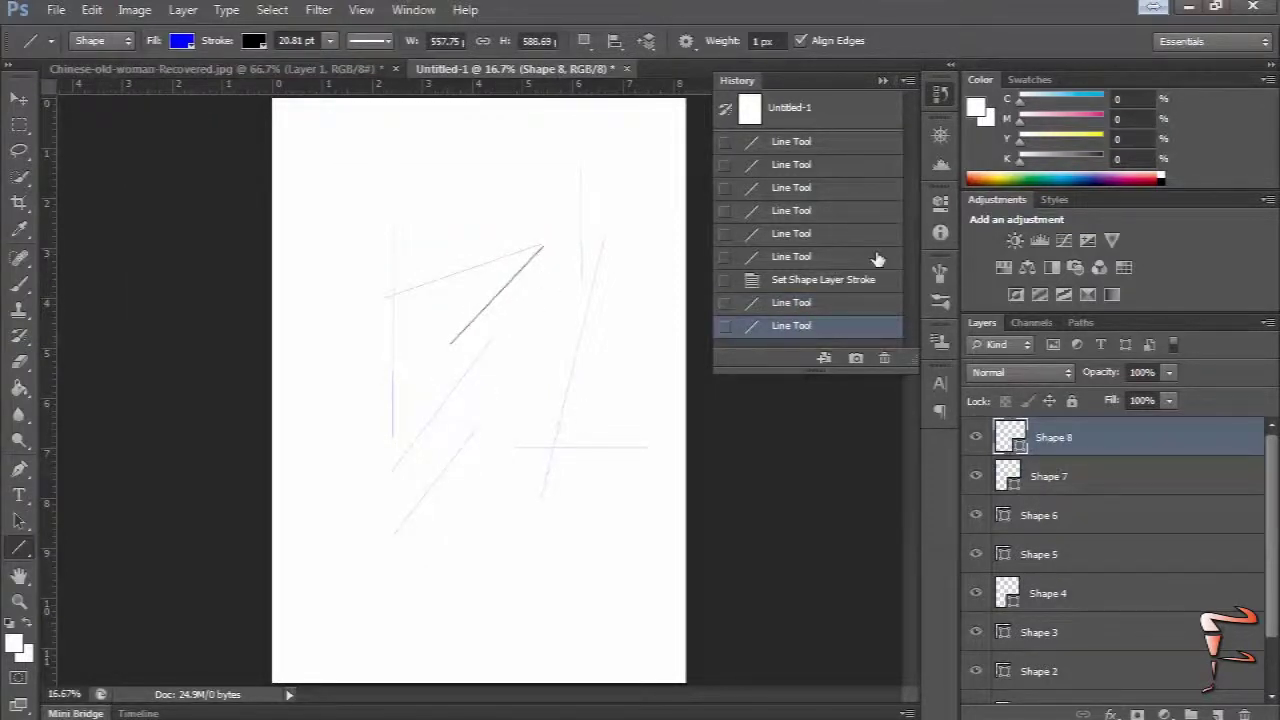
click(790, 112)
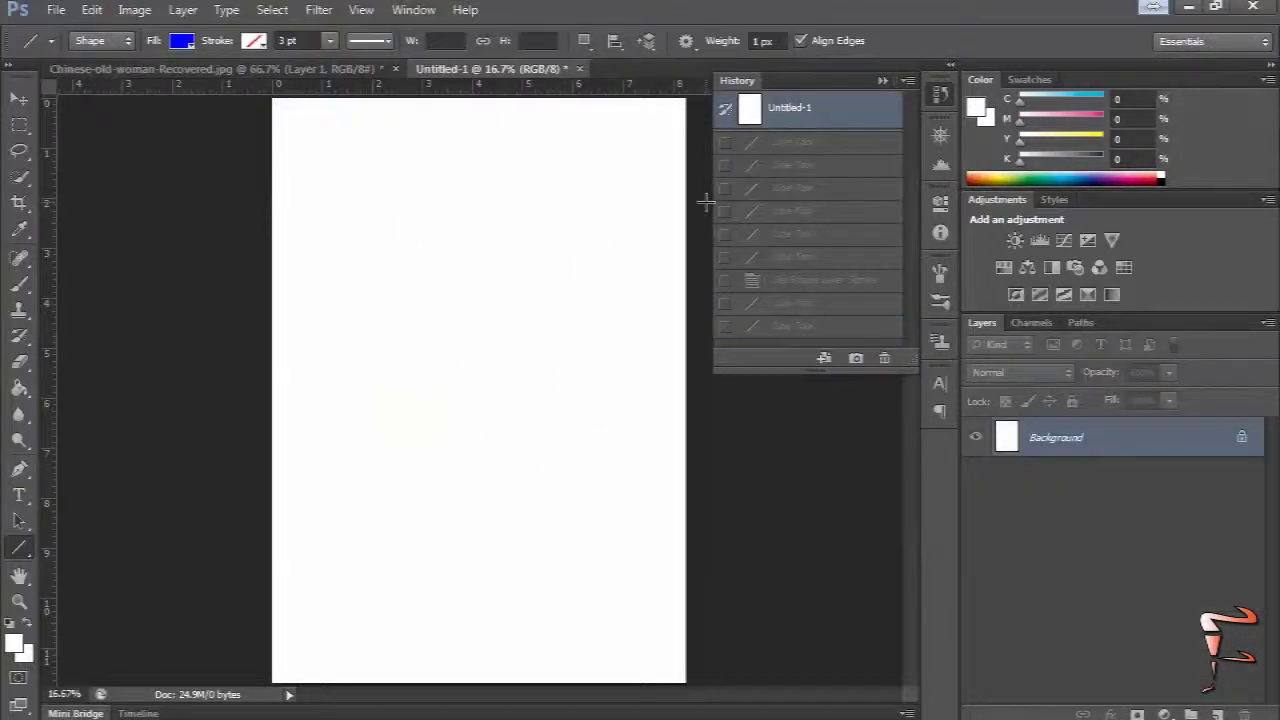
right_click(20, 548)
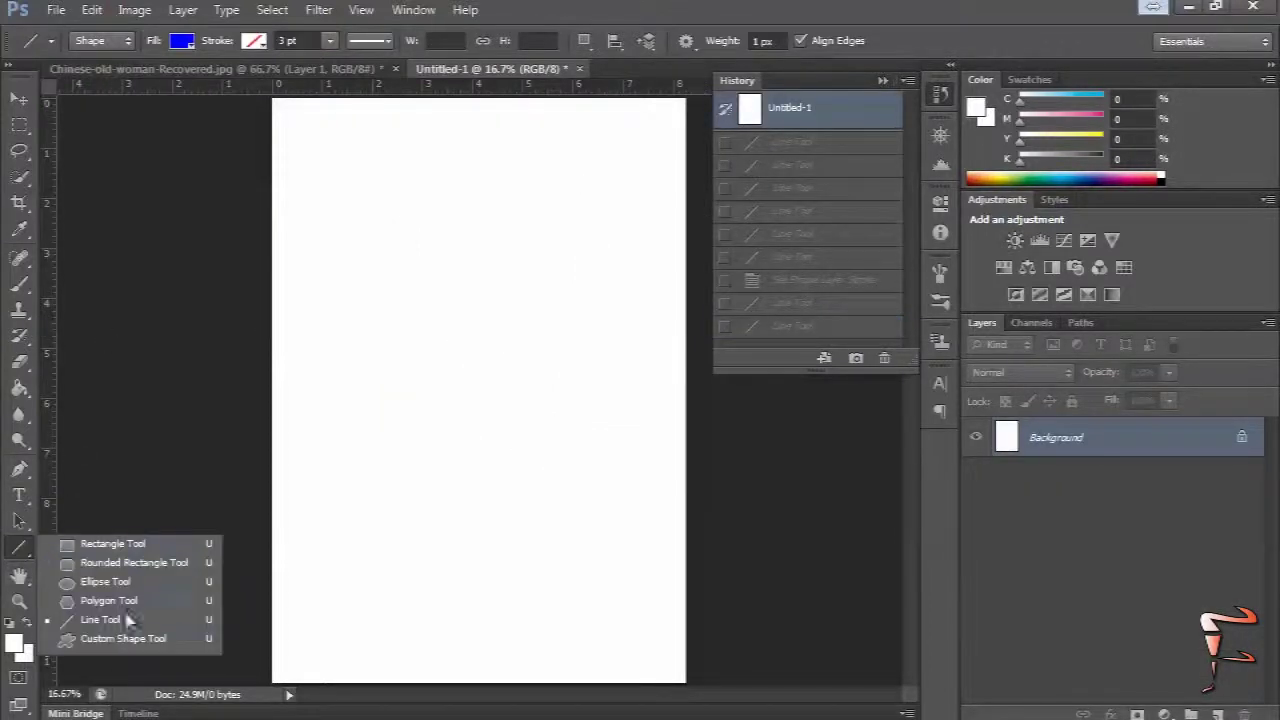
click(128, 645)
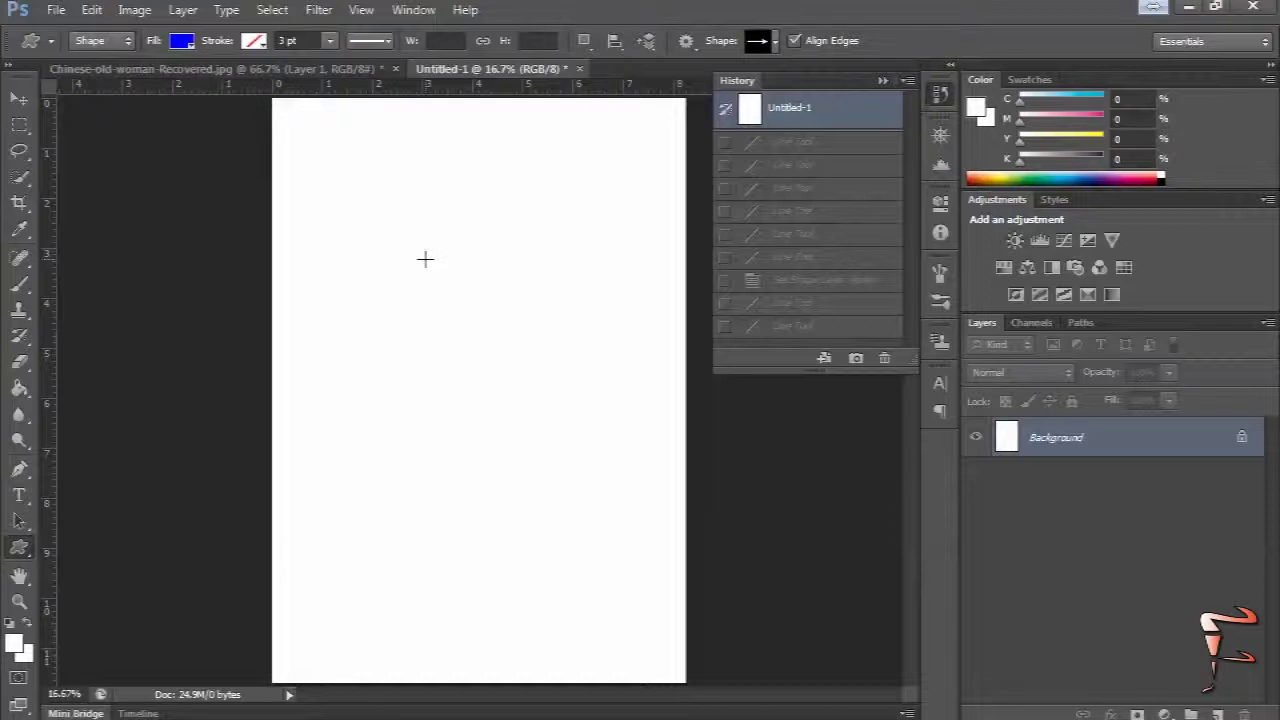
drag(418, 260, 612, 426)
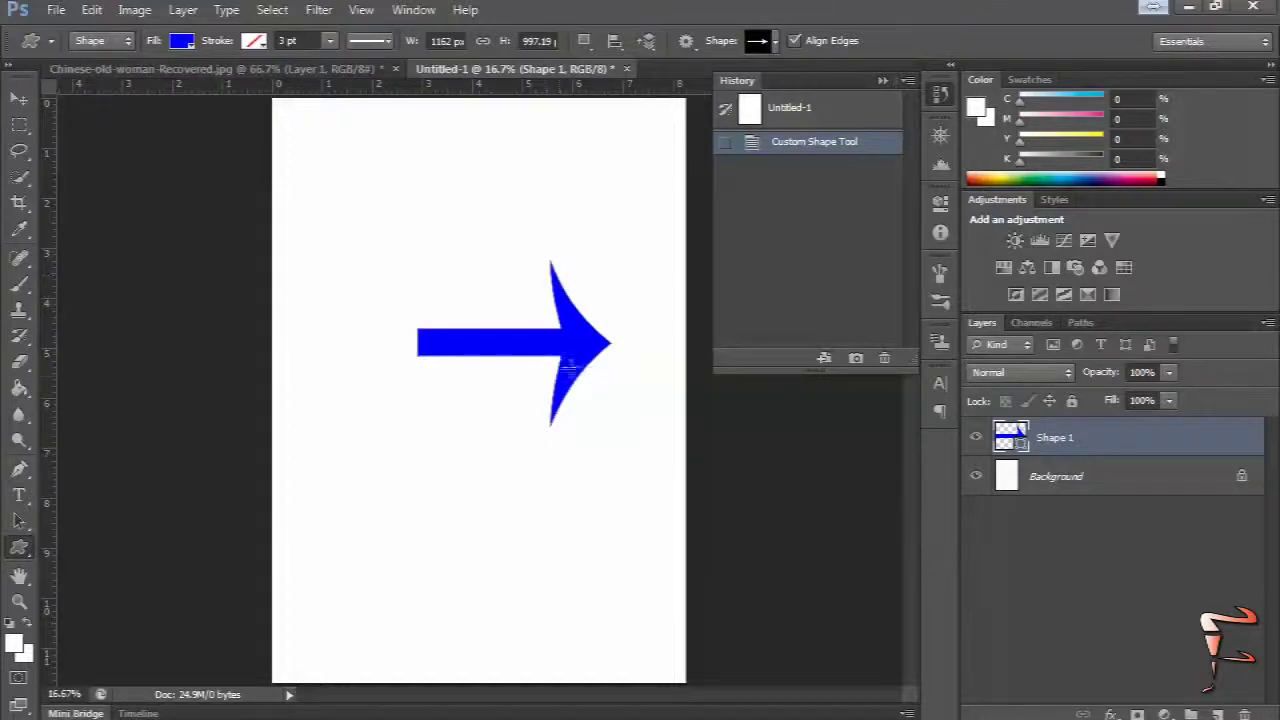
mouse_move(434, 570)
mouse_down()
mouse_move(342, 394)
mouse_move(321, 397)
mouse_up()
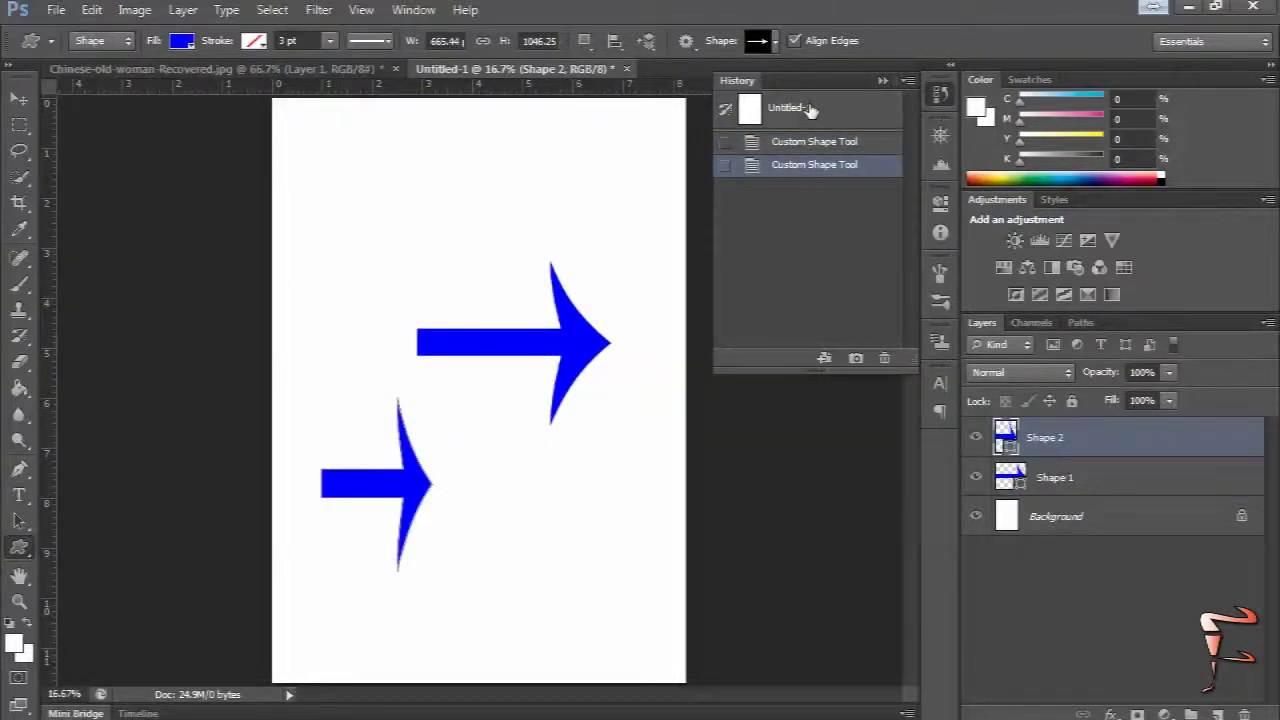
click(776, 44)
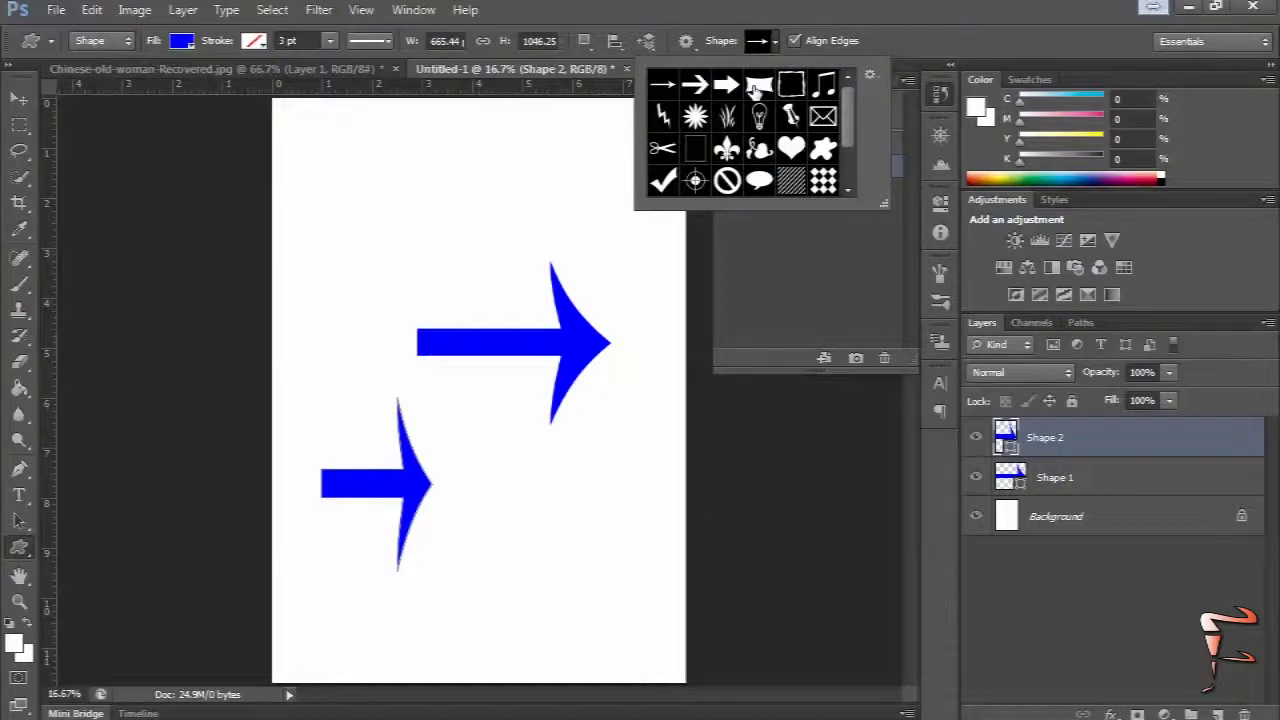
click(759, 116)
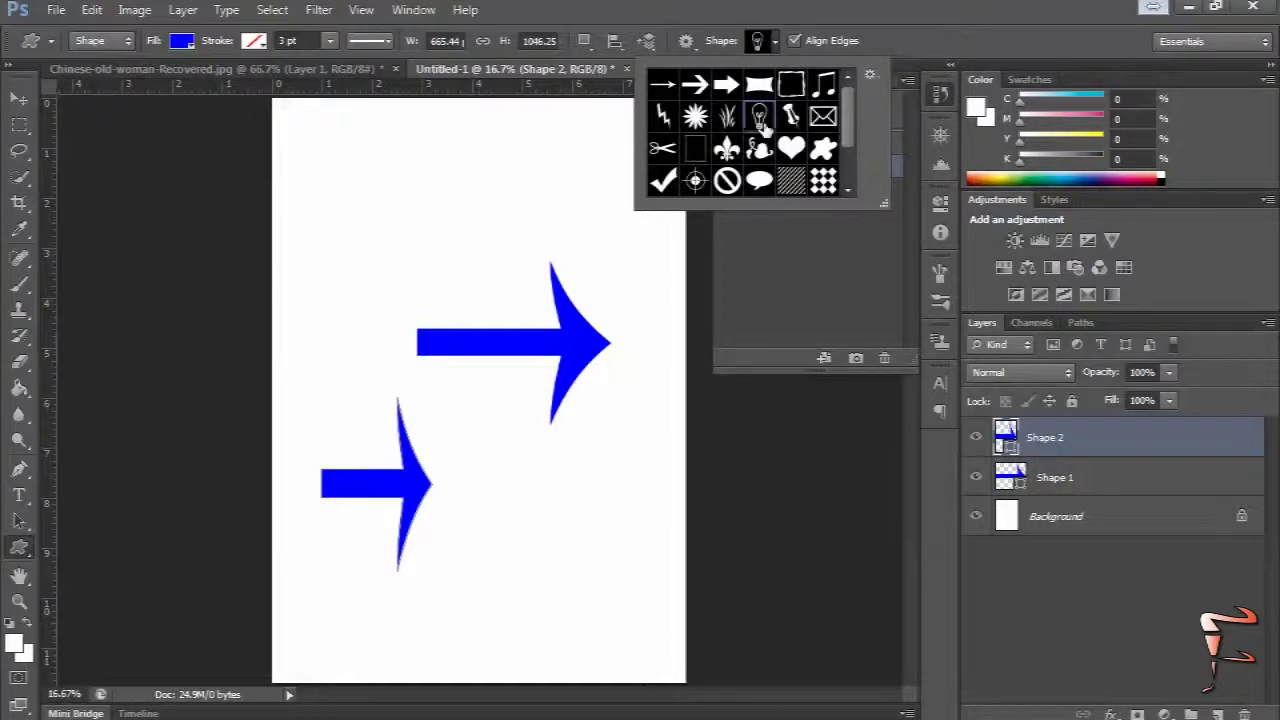
drag(397, 181, 463, 271)
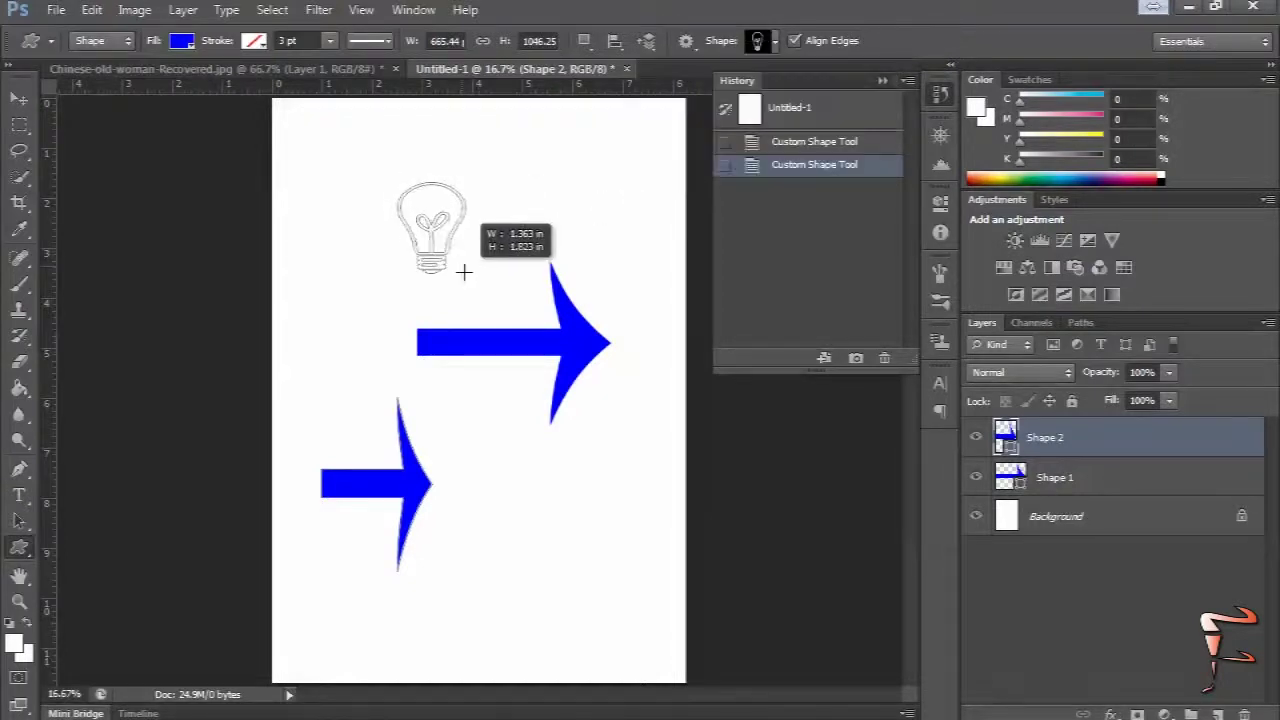
click(770, 41)
click(790, 150)
drag(536, 458, 630, 595)
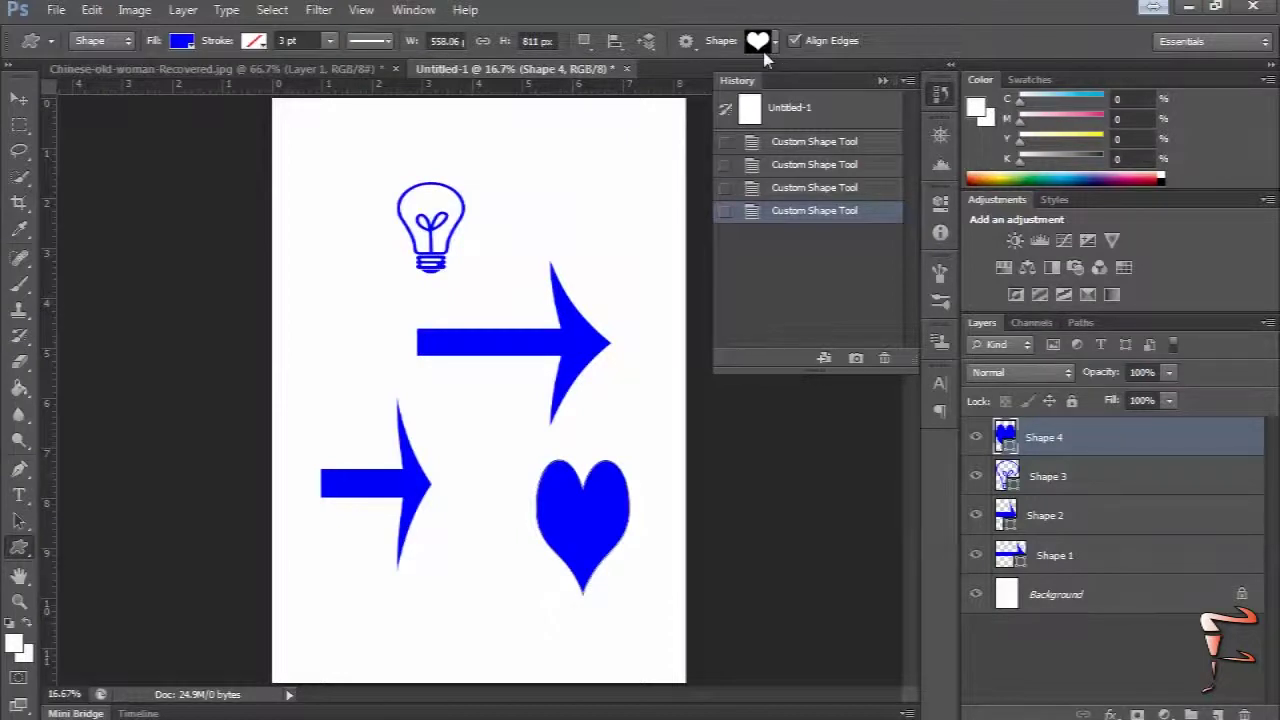
click(22, 528)
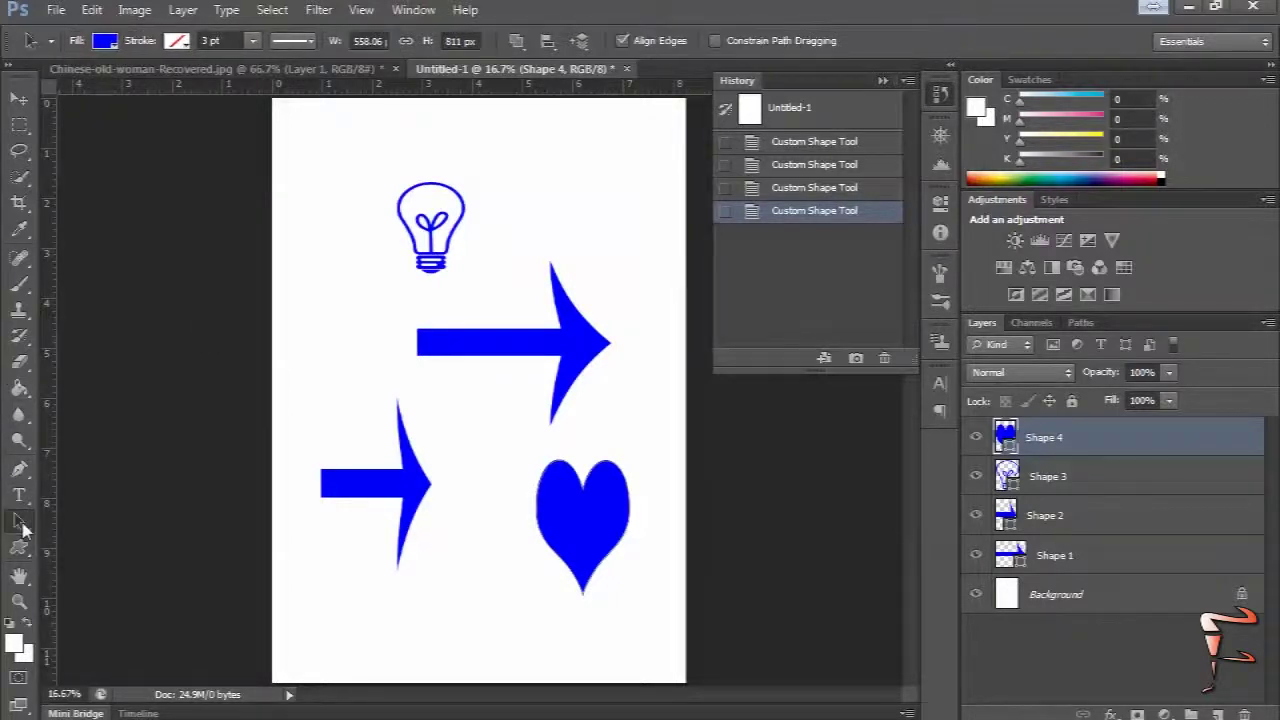
right_click(22, 528)
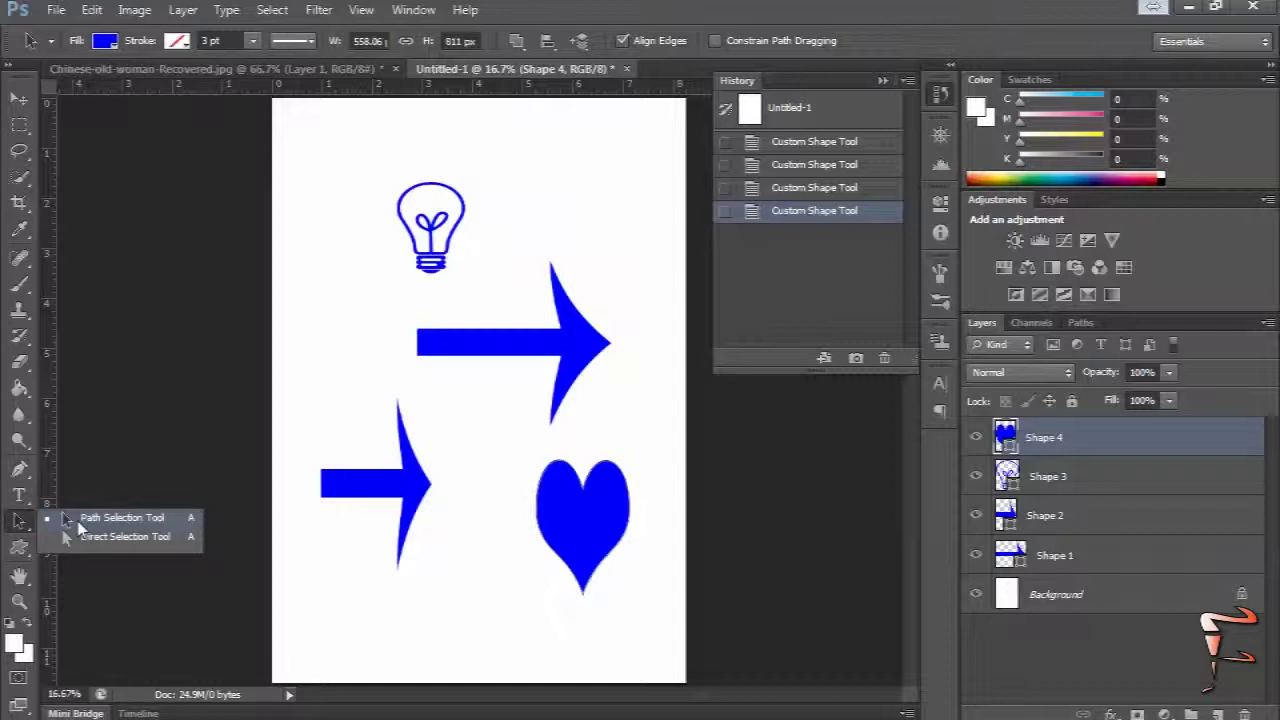
click(77, 523)
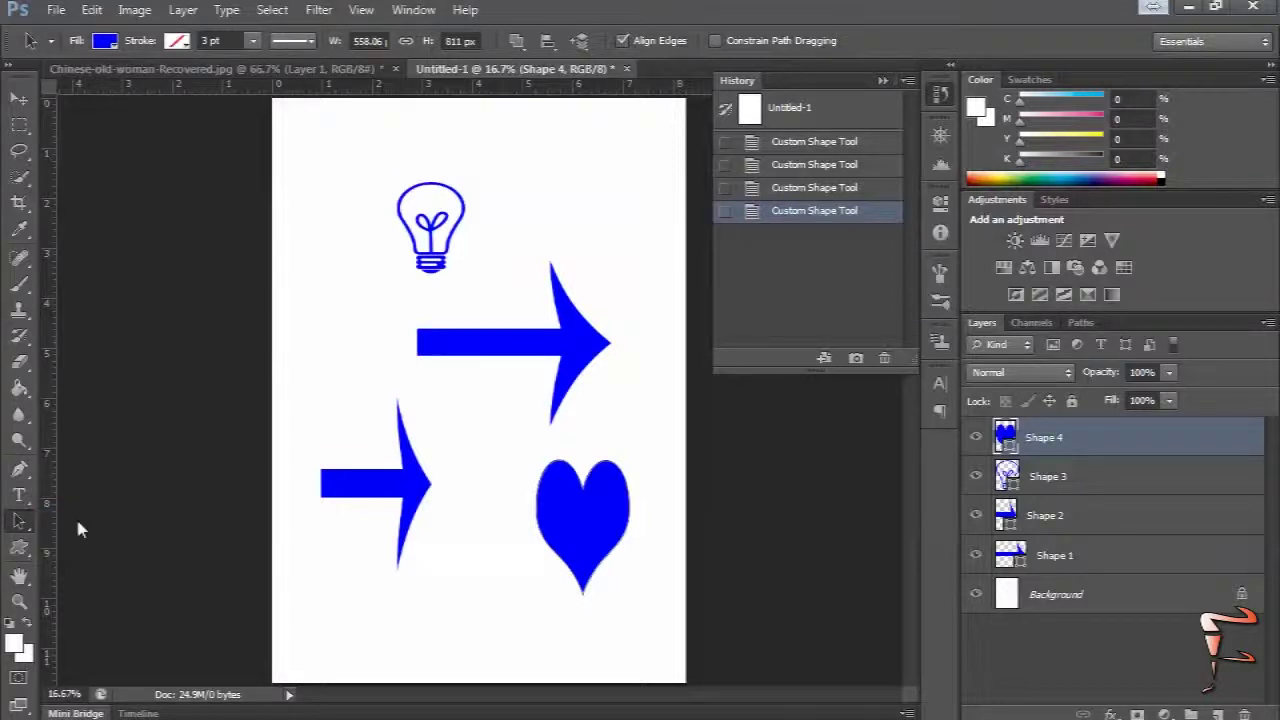
click(582, 322)
click(733, 105)
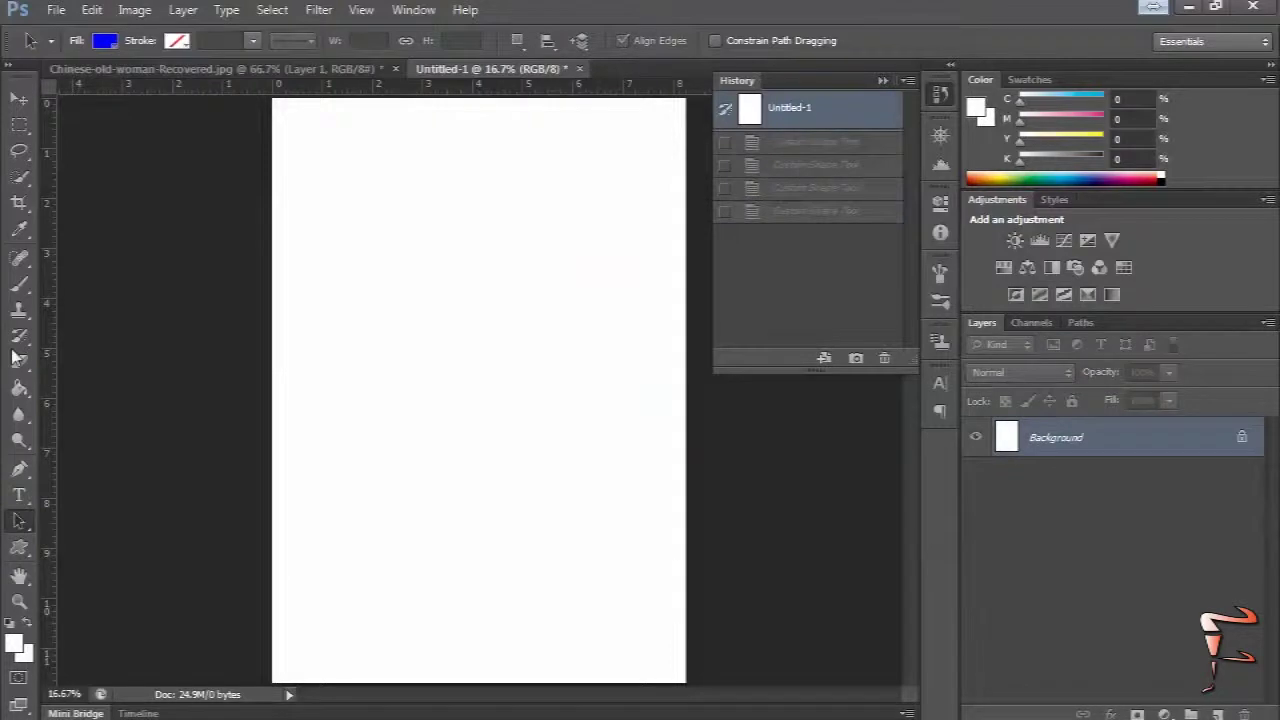
click(22, 552)
right_click(26, 558)
Step: Draw a blue rectangle mid-page and drag its path until it rests near the upper centre
click(100, 540)
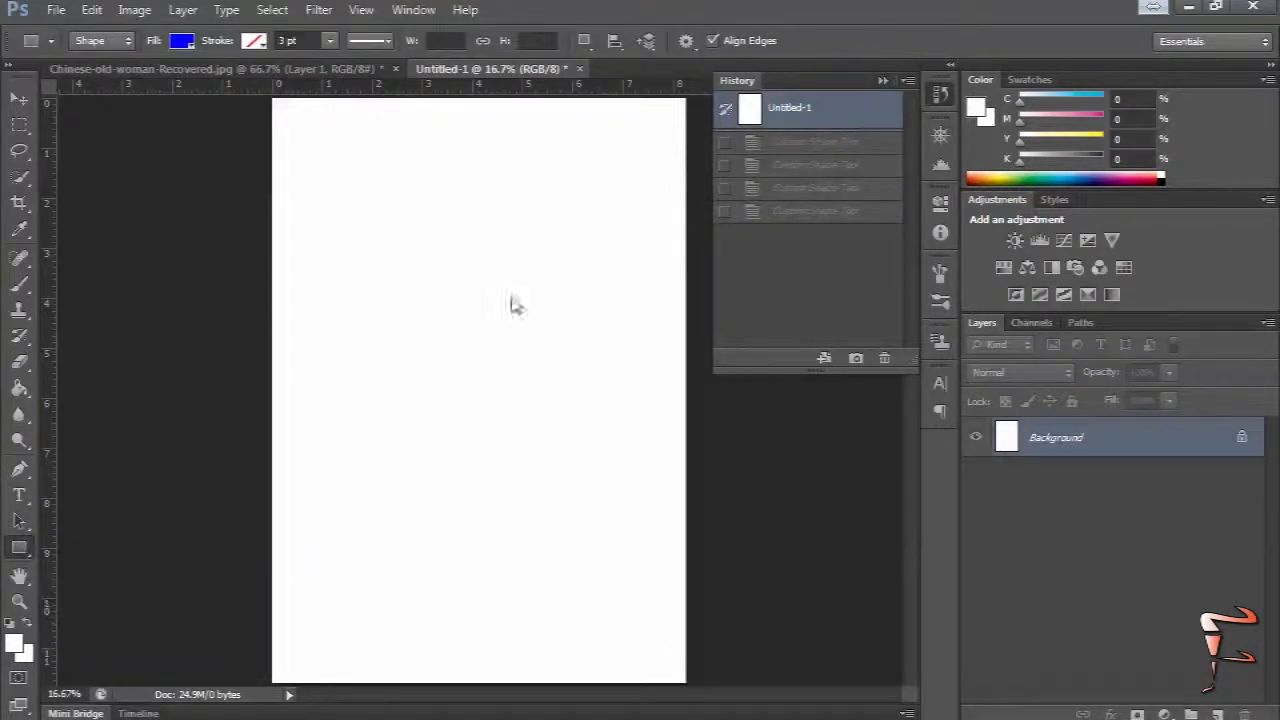
mouse_move(386, 263)
mouse_down()
mouse_move(632, 488)
mouse_move(617, 438)
mouse_up()
key(a)
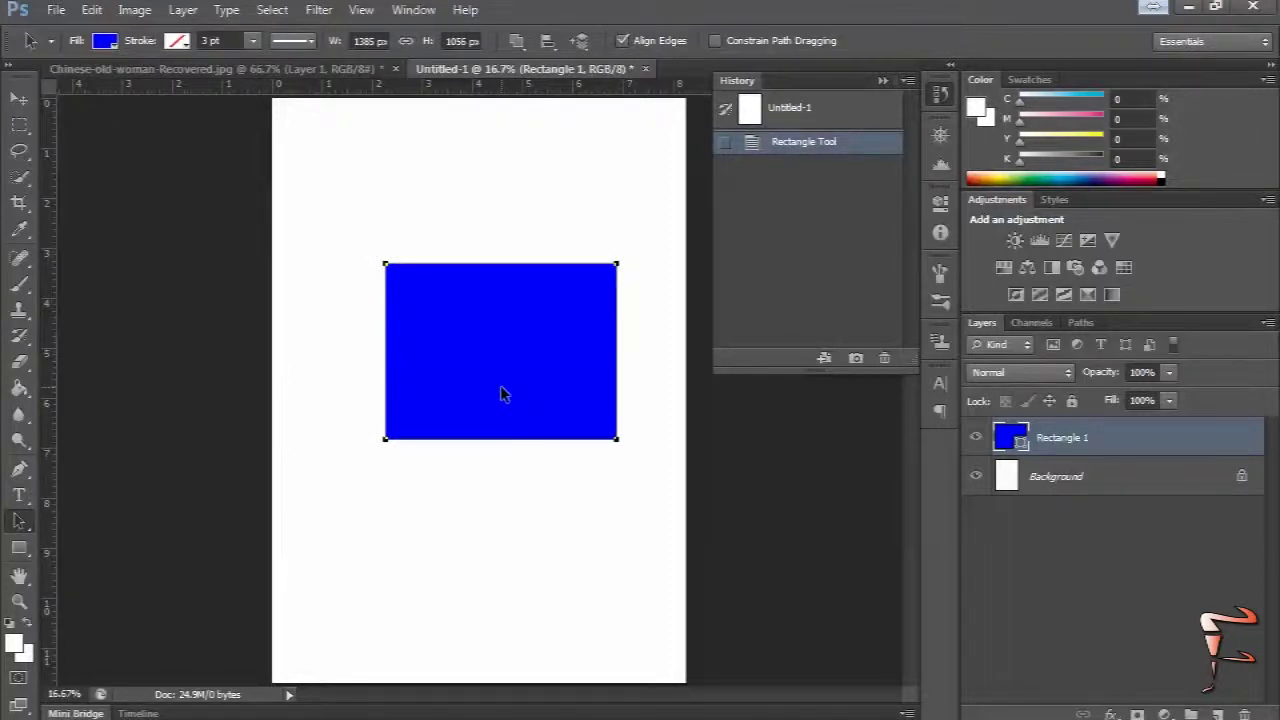
drag(502, 393, 482, 320)
drag(541, 271, 486, 246)
drag(543, 345, 593, 444)
mouse_move(425, 369)
mouse_down()
mouse_move(377, 237)
mouse_move(535, 291)
mouse_up()
drag(515, 286, 463, 286)
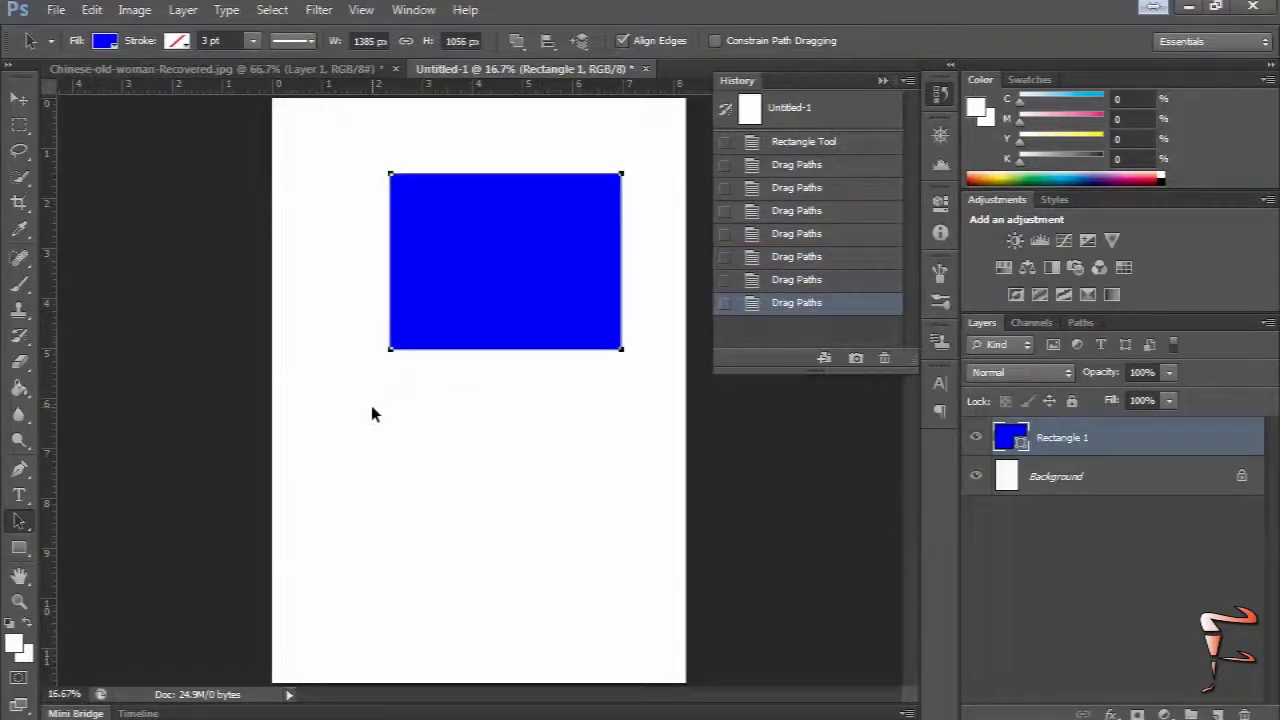
right_click(19, 521)
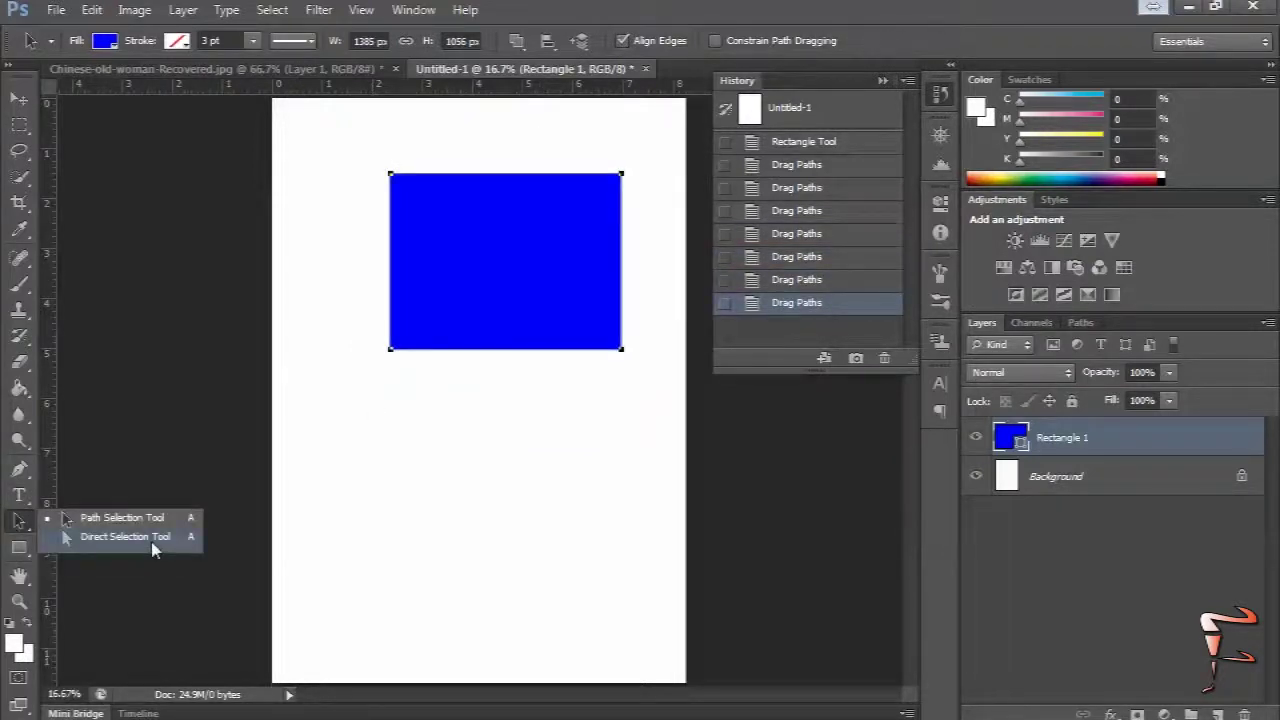
Step: Drag the rectangle's corner anchors with Direct Selection into a tilted, irregular quadrilateral
click(153, 546)
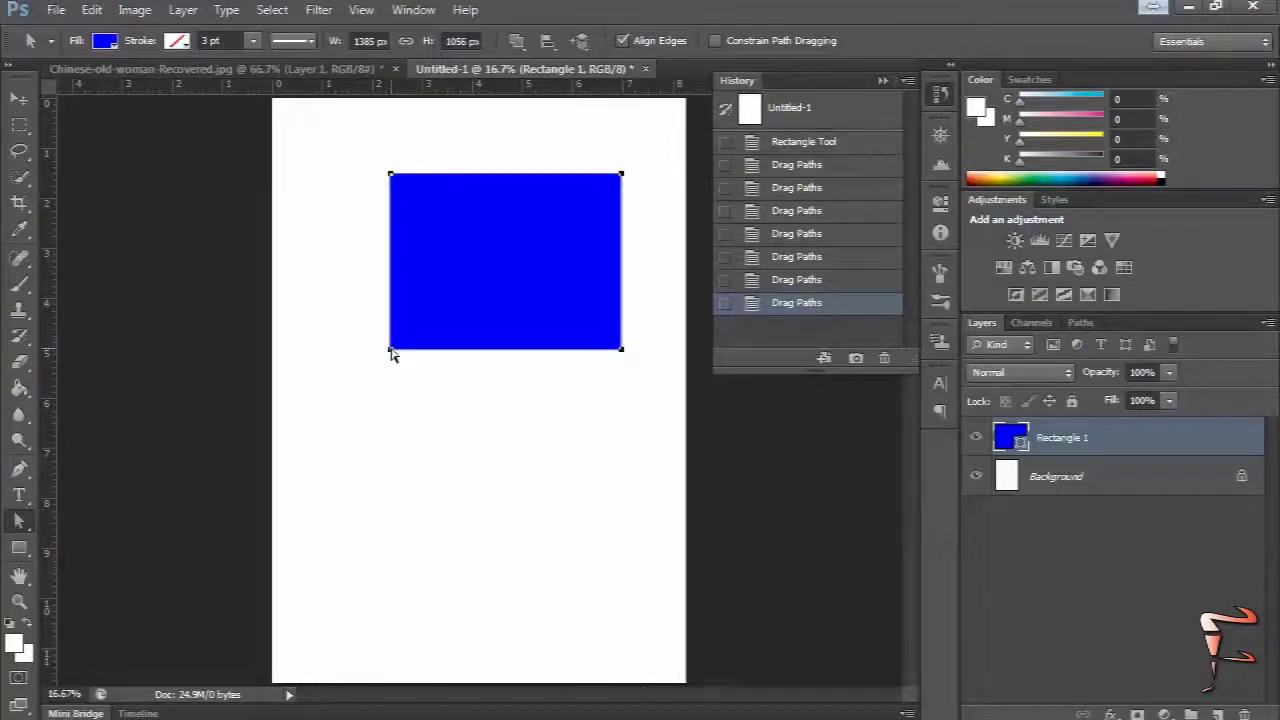
drag(392, 355, 358, 228)
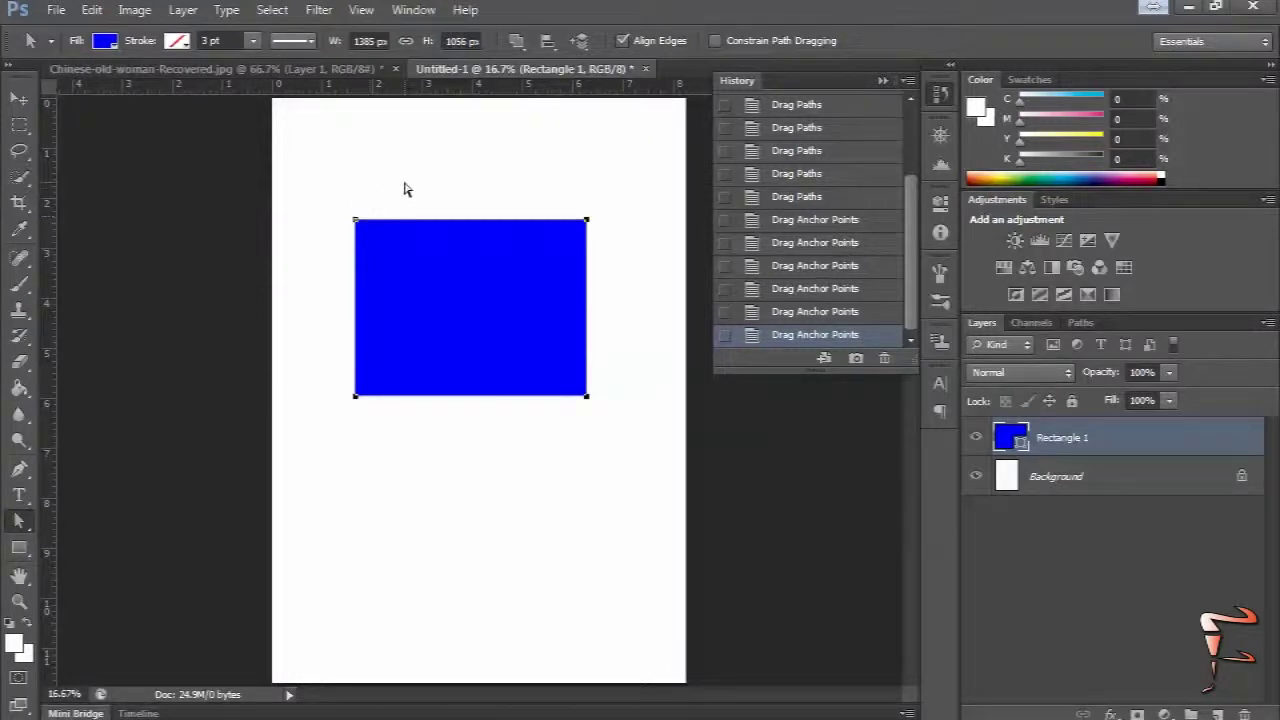
drag(357, 220, 443, 177)
drag(586, 218, 586, 150)
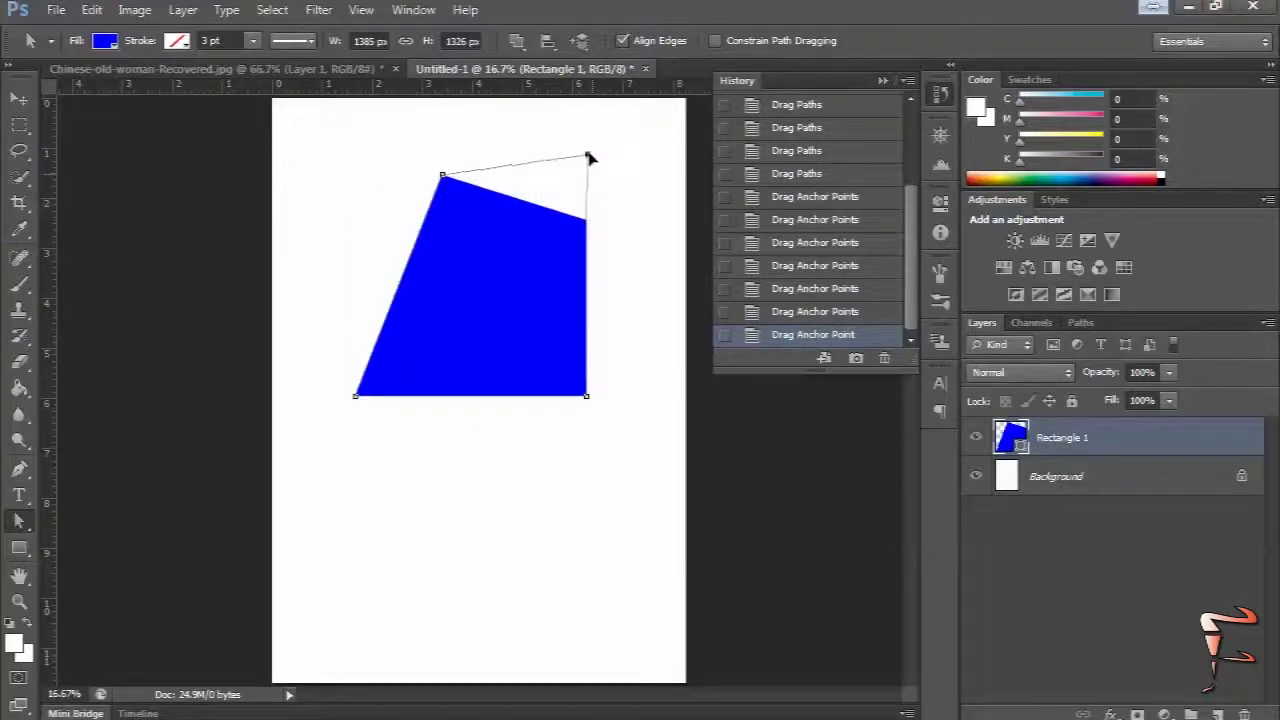
drag(586, 397, 594, 445)
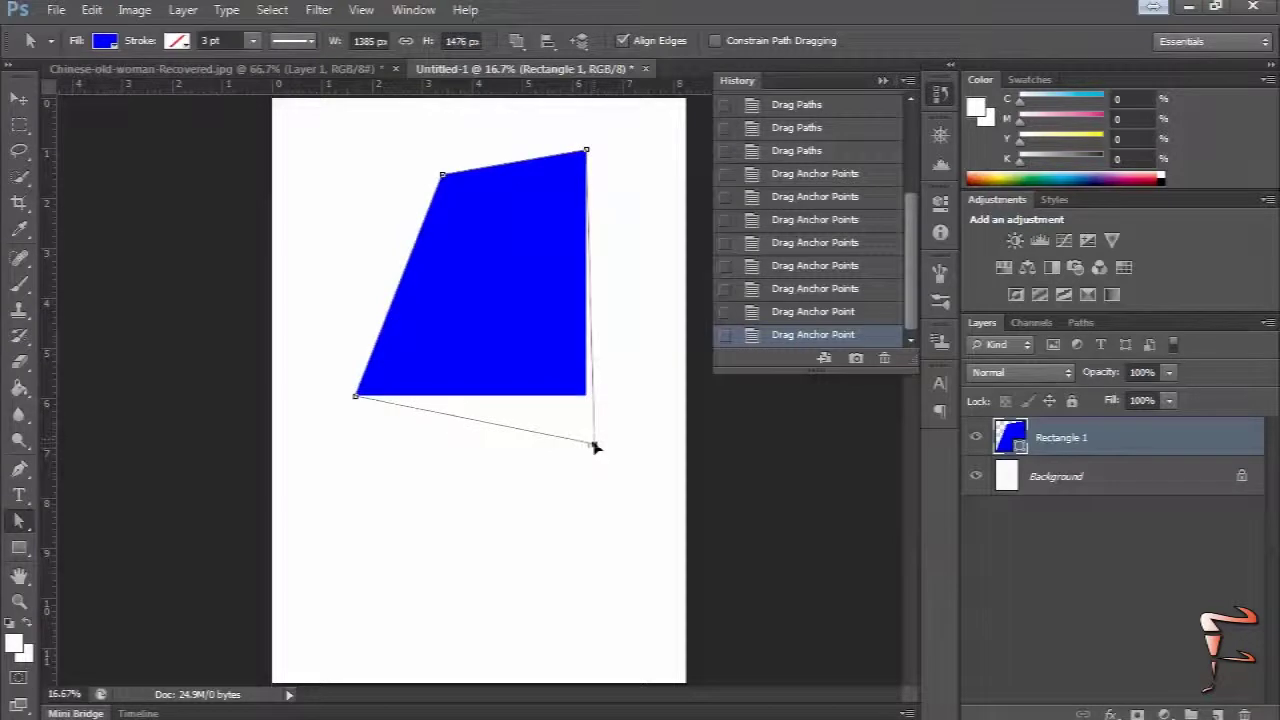
mouse_move(357, 400)
mouse_down()
mouse_move(380, 315)
mouse_move(392, 321)
mouse_up()
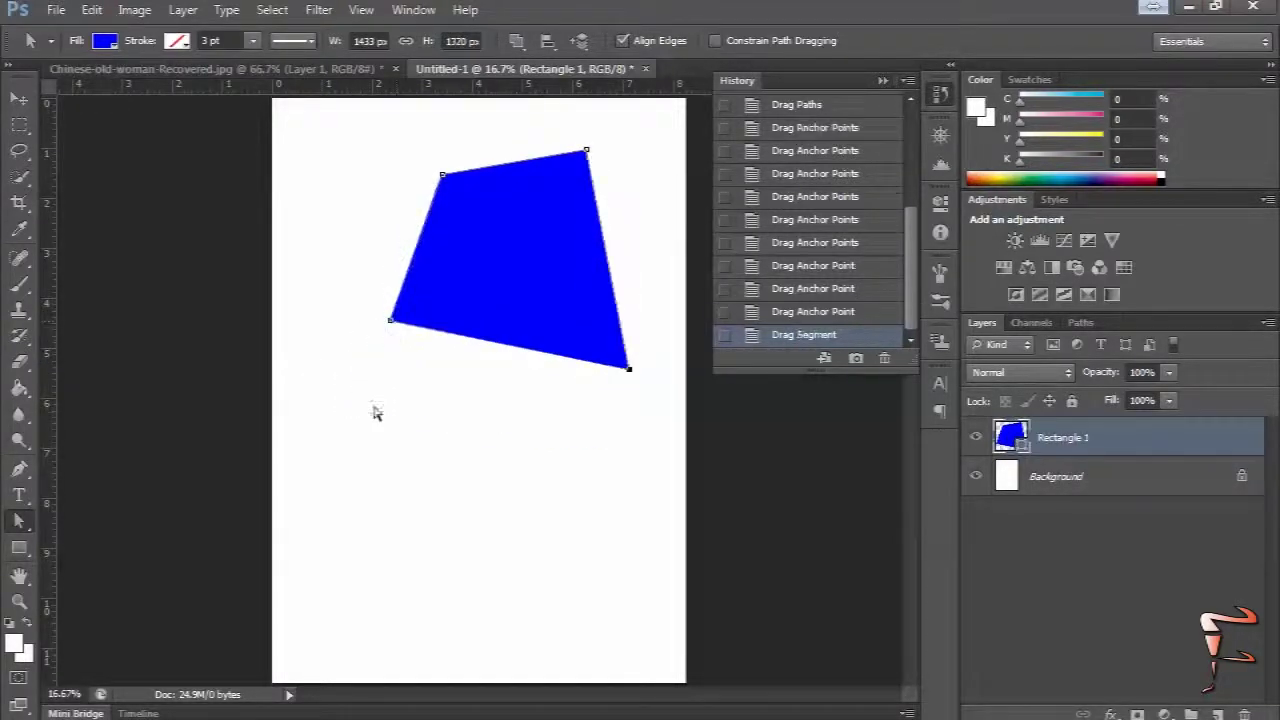
click(22, 521)
right_click(22, 521)
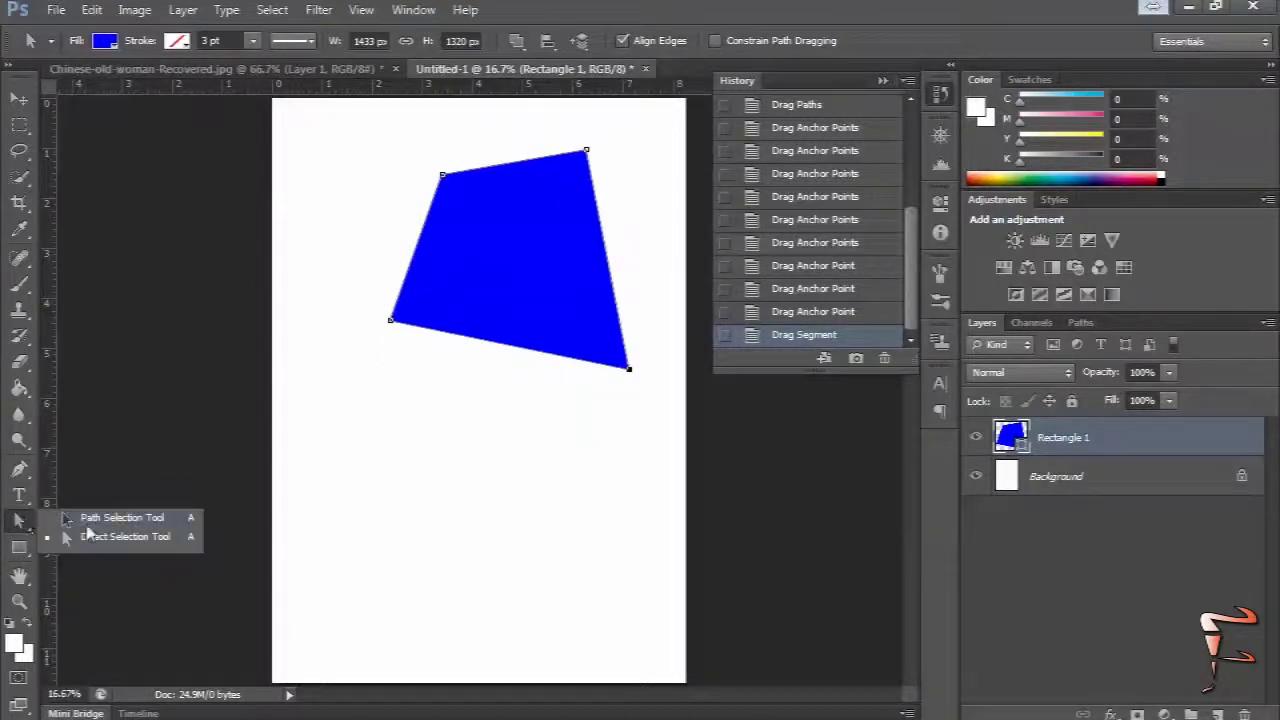
Step: Move the blue shape down-left and Alt-drag stacked copies of it lower down
click(100, 518)
mouse_move(563, 234)
mouse_down()
mouse_move(500, 297)
mouse_move(500, 252)
mouse_up()
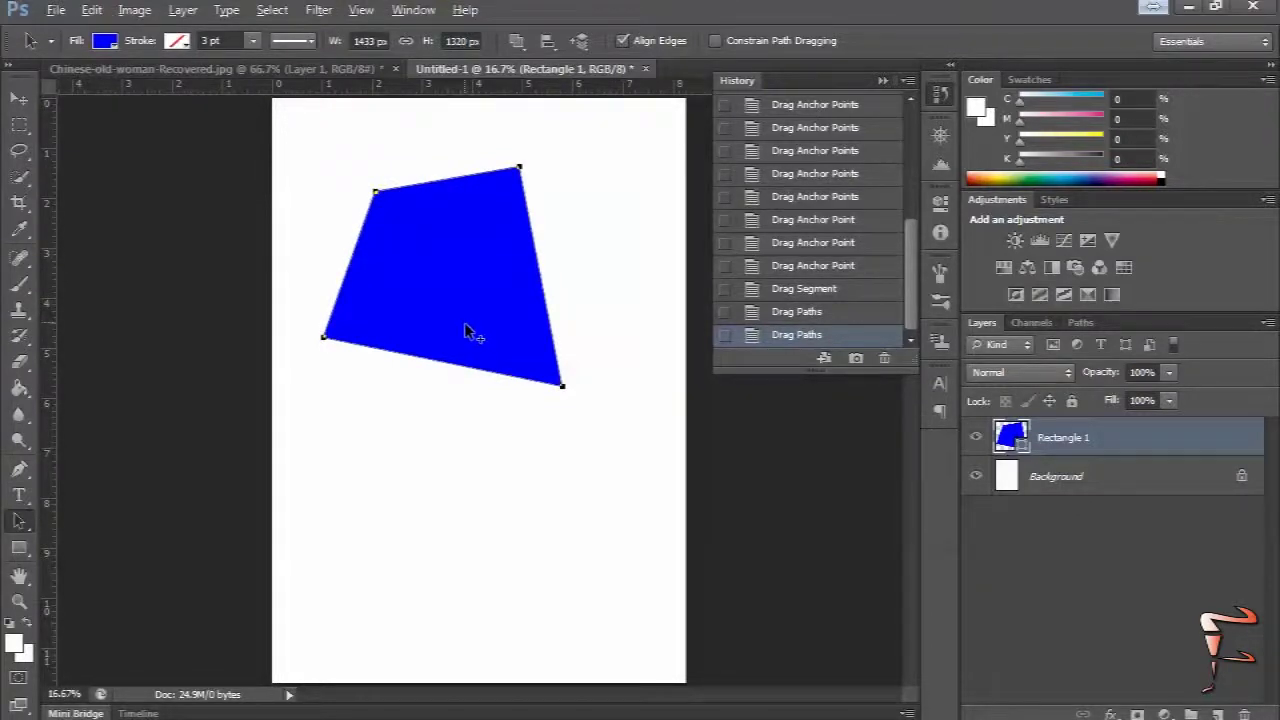
drag(473, 333, 471, 533)
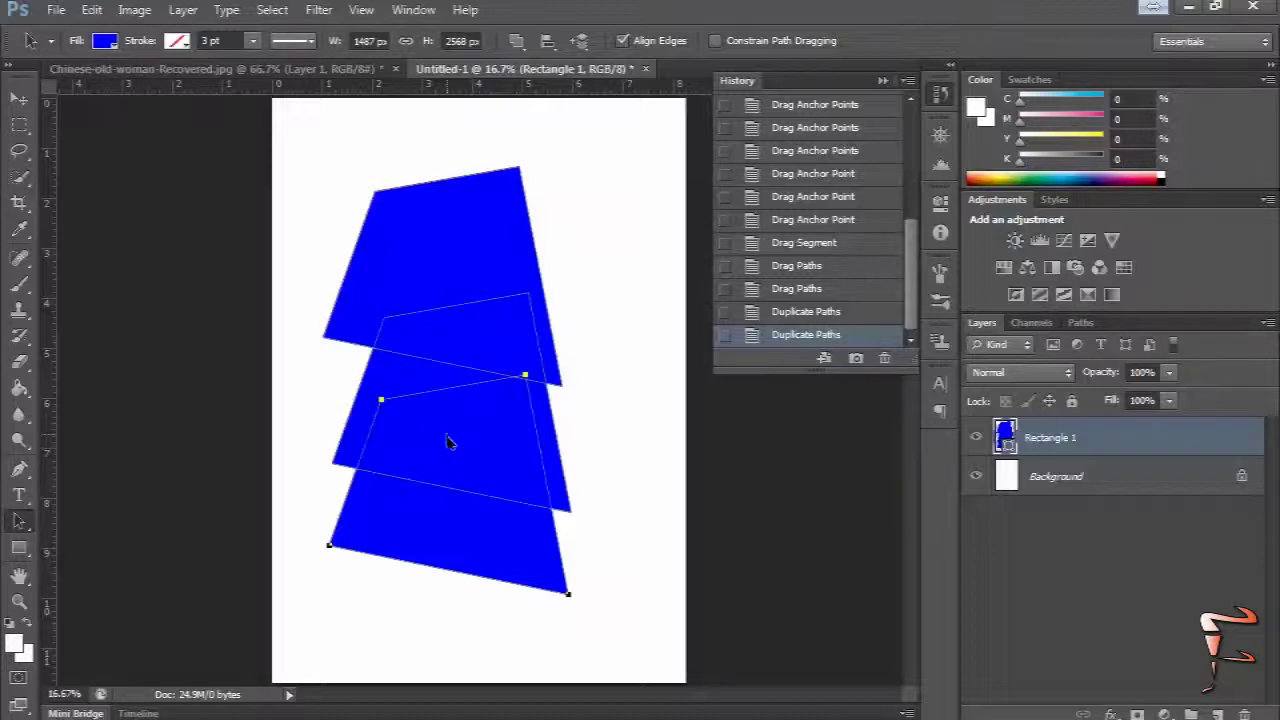
Step: Revert the document to the blank Untitled-1 snapshot in History
scroll(870, 320, up, 5)
scroll(840, 300, up, 3)
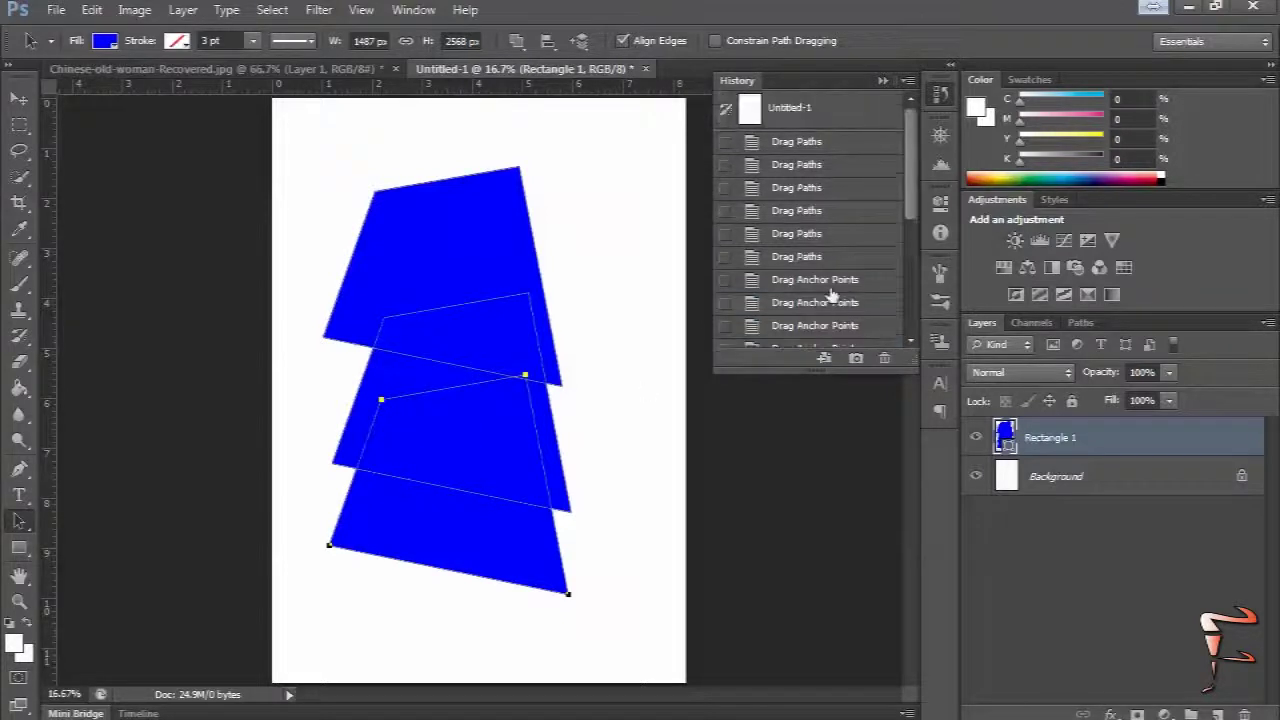
click(790, 118)
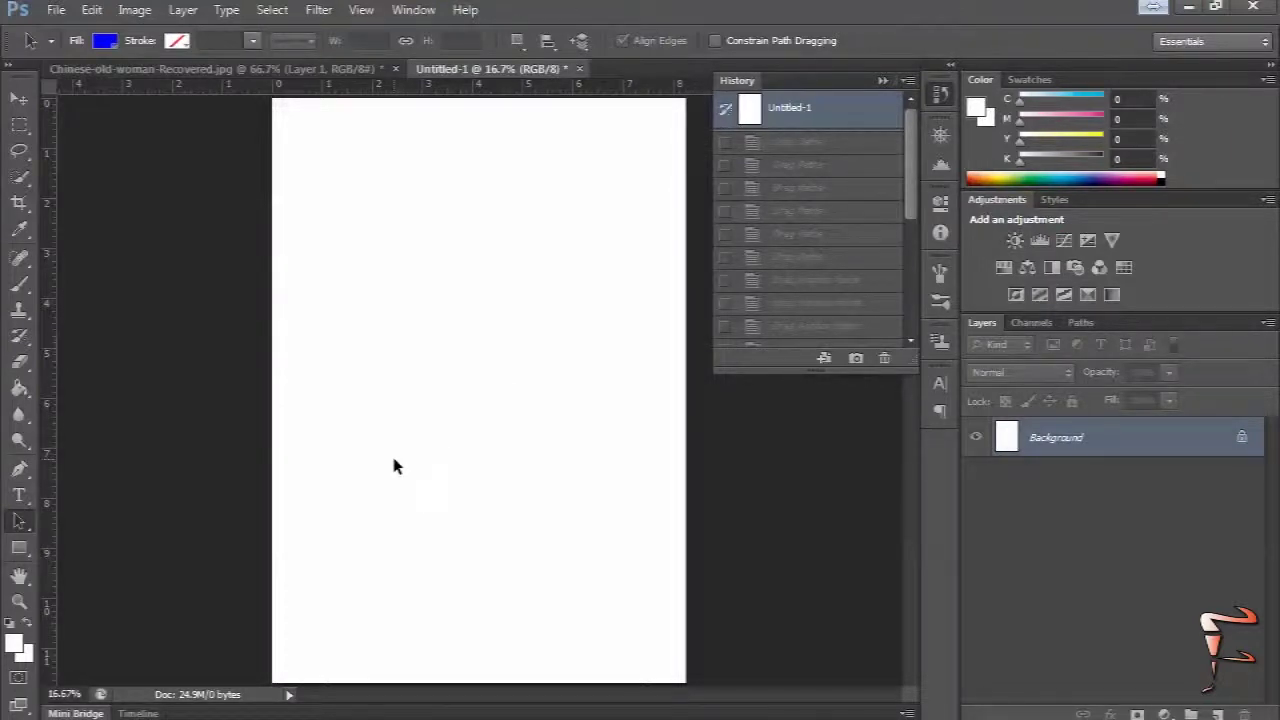
Step: Draw a curved two-anchor Pen work path from lower left to a smooth upper-middle anchor
click(19, 476)
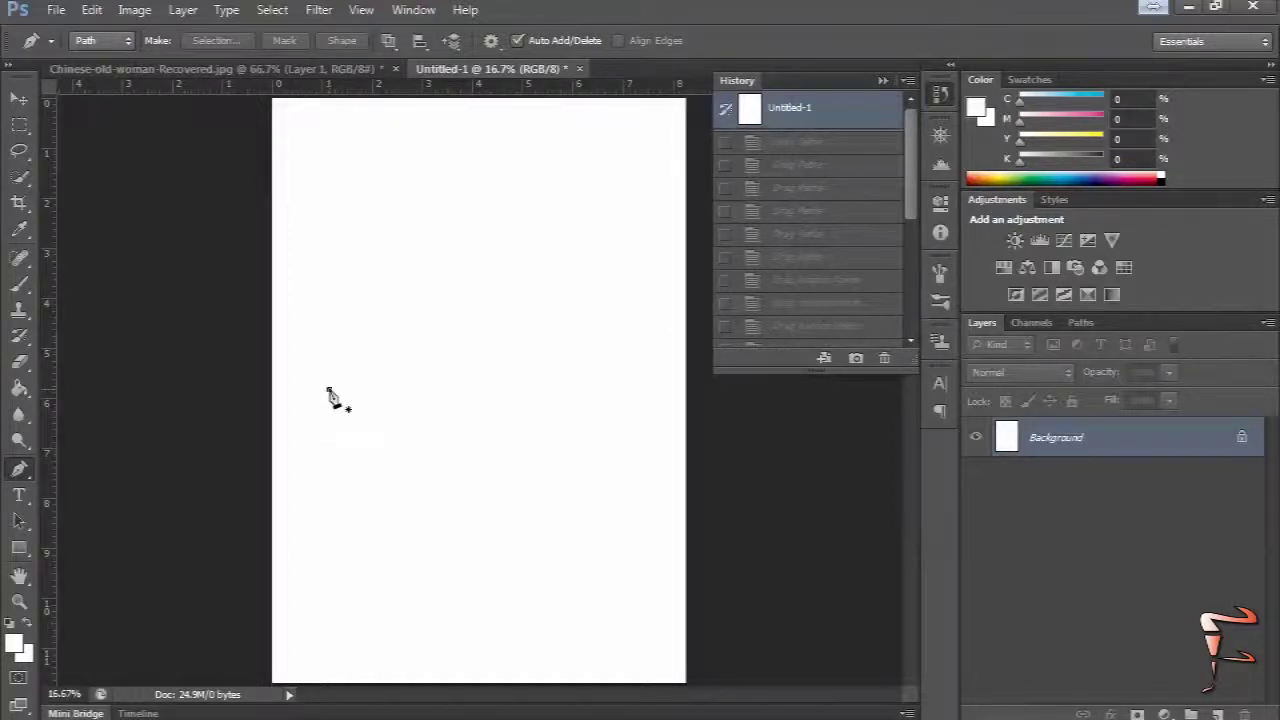
drag(329, 389, 395, 356)
drag(395, 356, 398, 360)
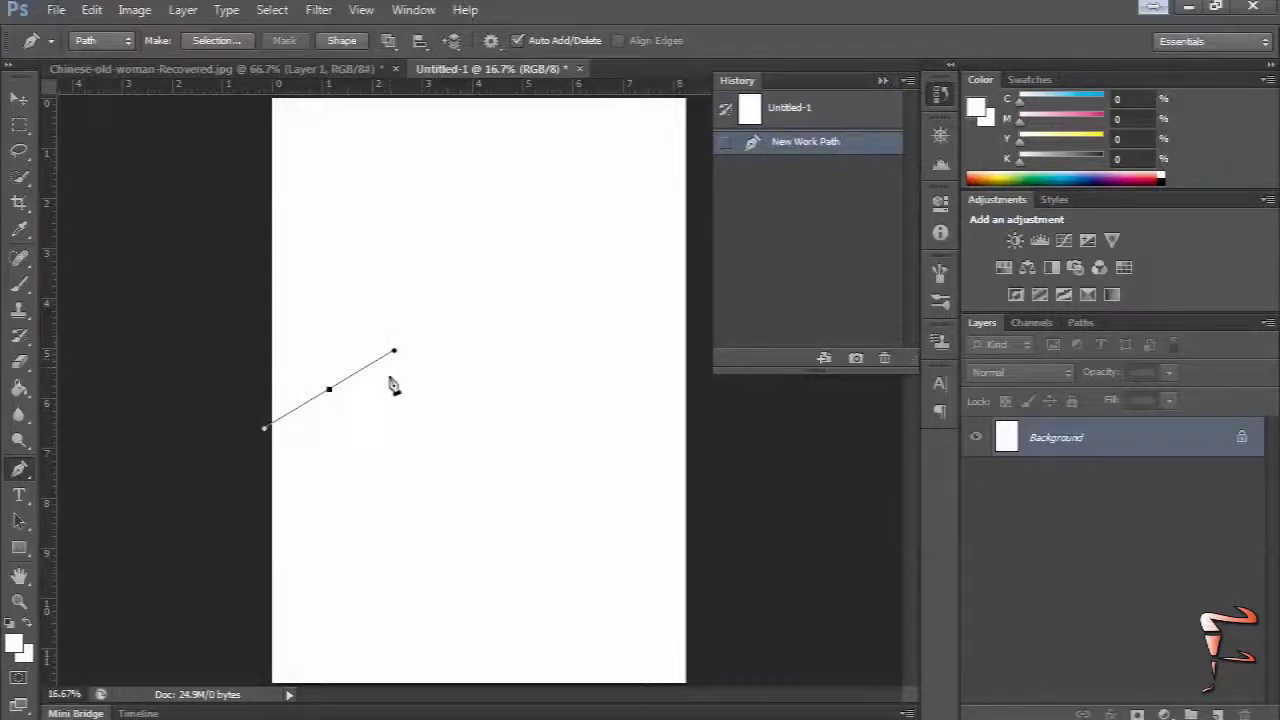
click(543, 298)
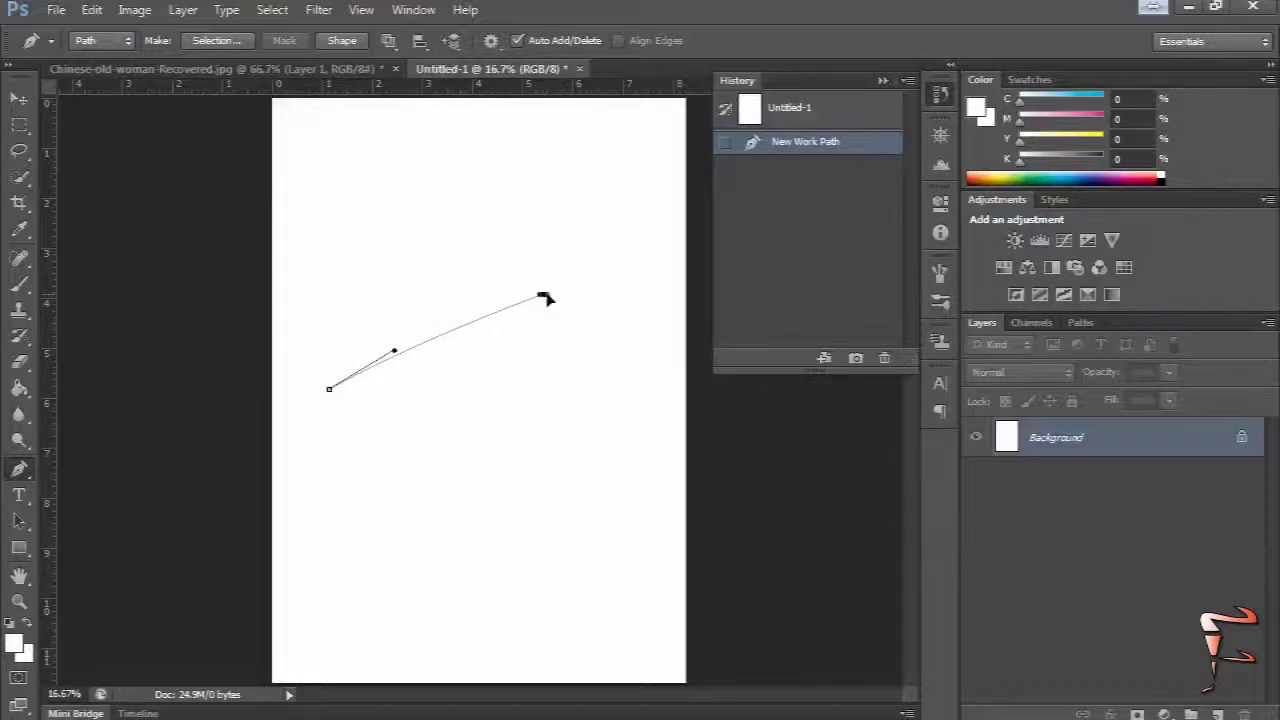
drag(543, 296, 618, 340)
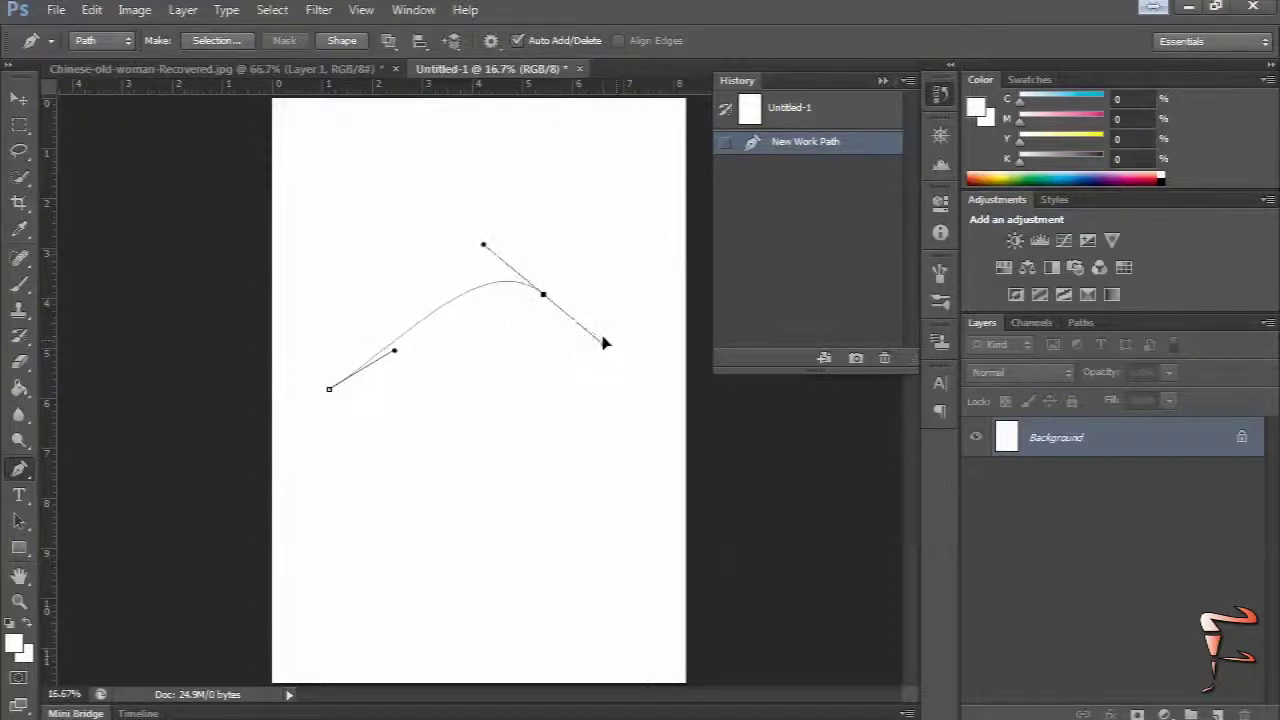
drag(618, 340, 603, 334)
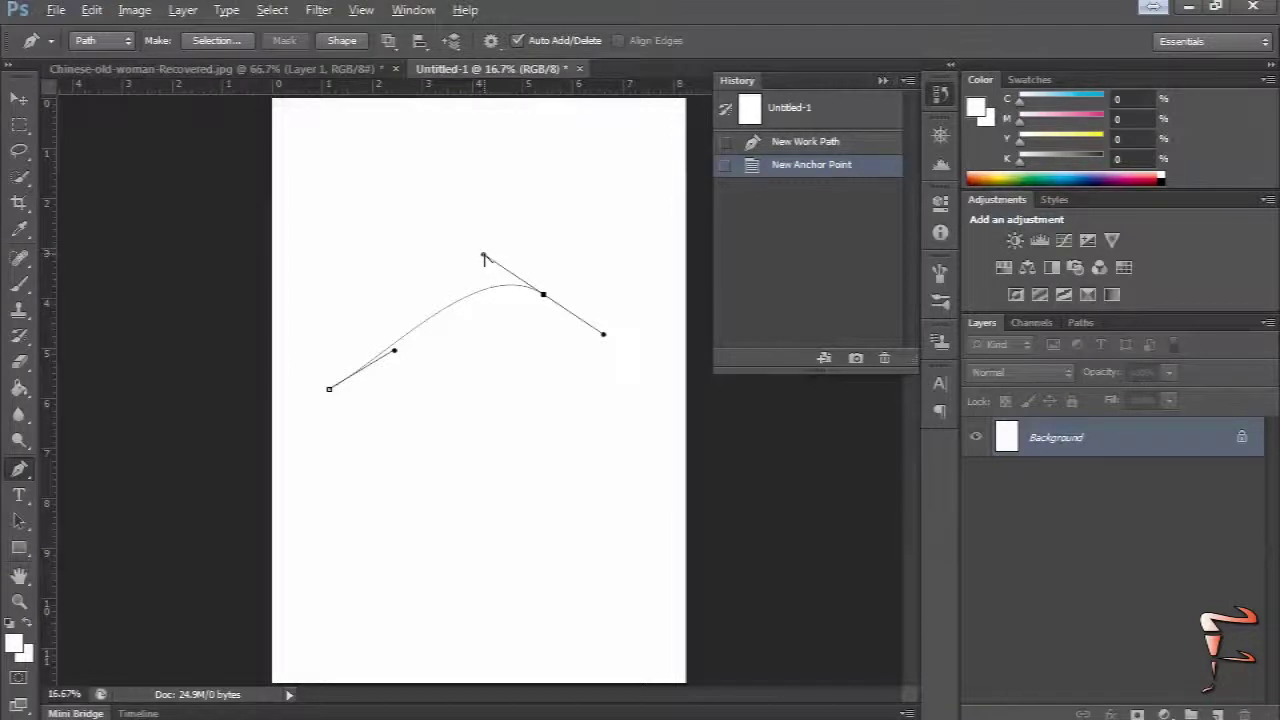
Step: Alt-drag the direction handles to reshape the path's curves into corner arcs
drag(484, 258, 372, 264)
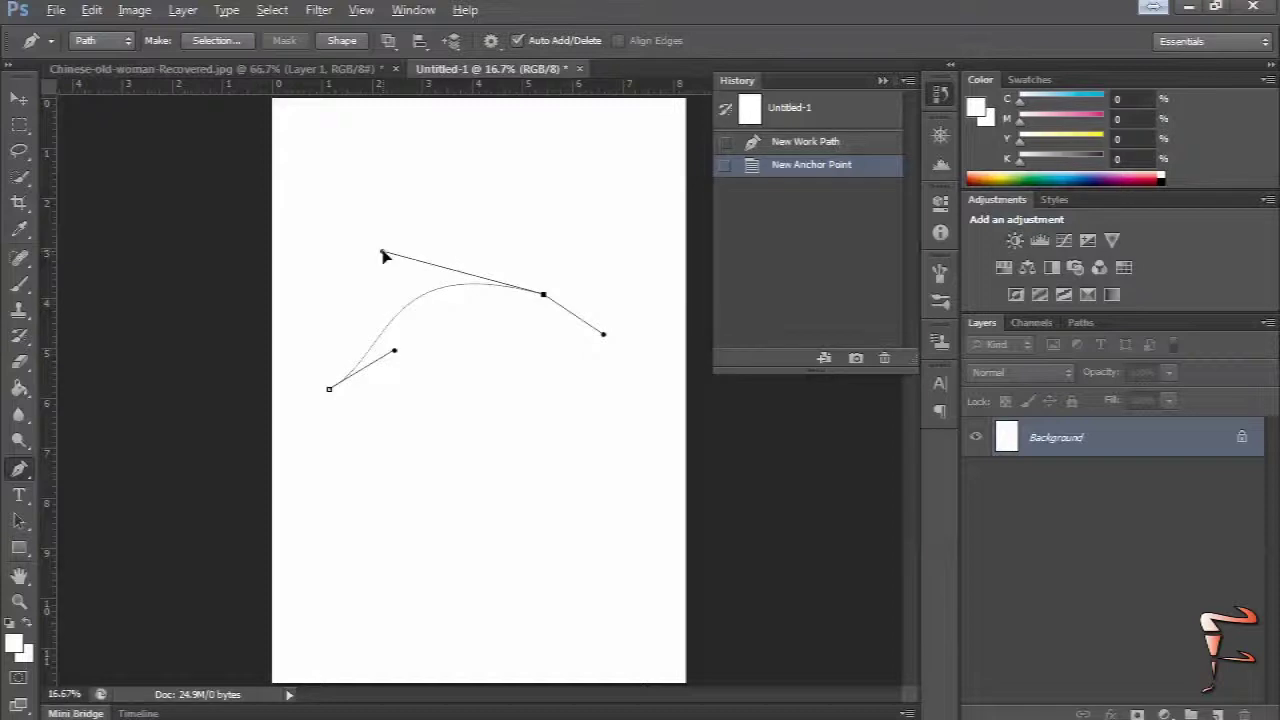
drag(372, 264, 382, 252)
drag(395, 355, 404, 441)
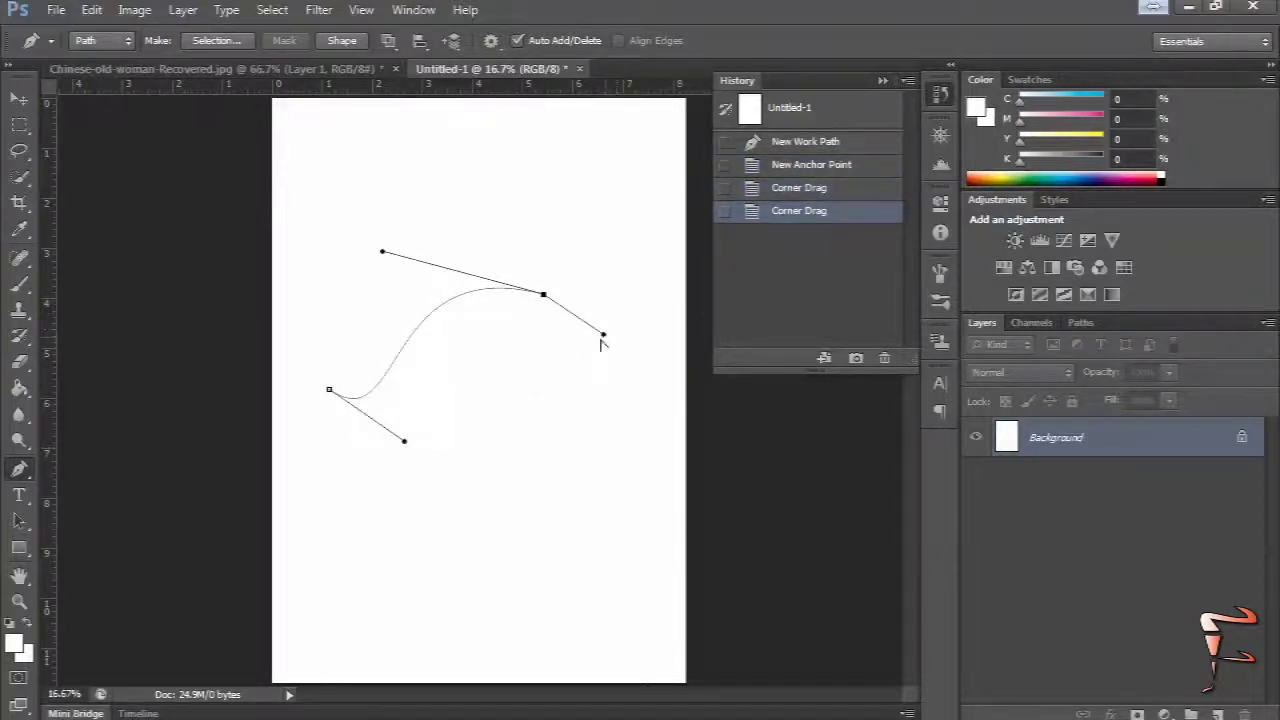
drag(604, 336, 626, 297)
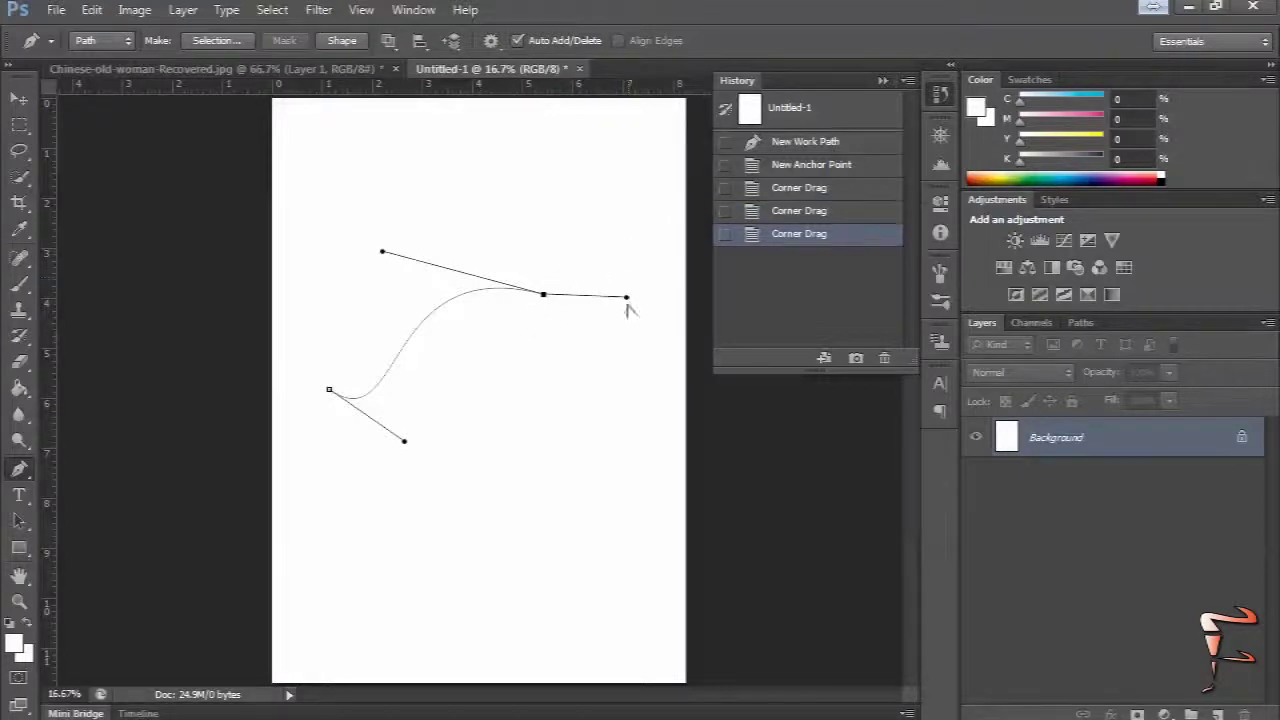
drag(383, 251, 446, 259)
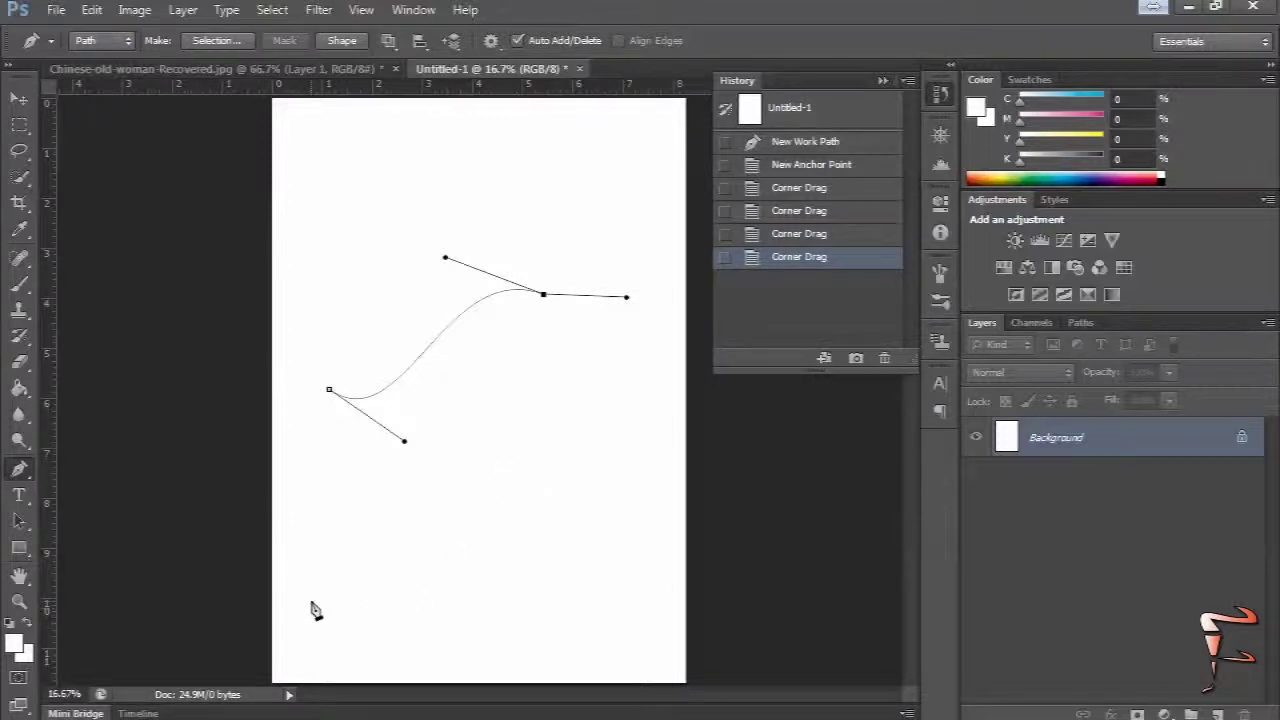
Step: Add a lower-left anchor, close the path at its start, and begin a new path top-left
click(337, 585)
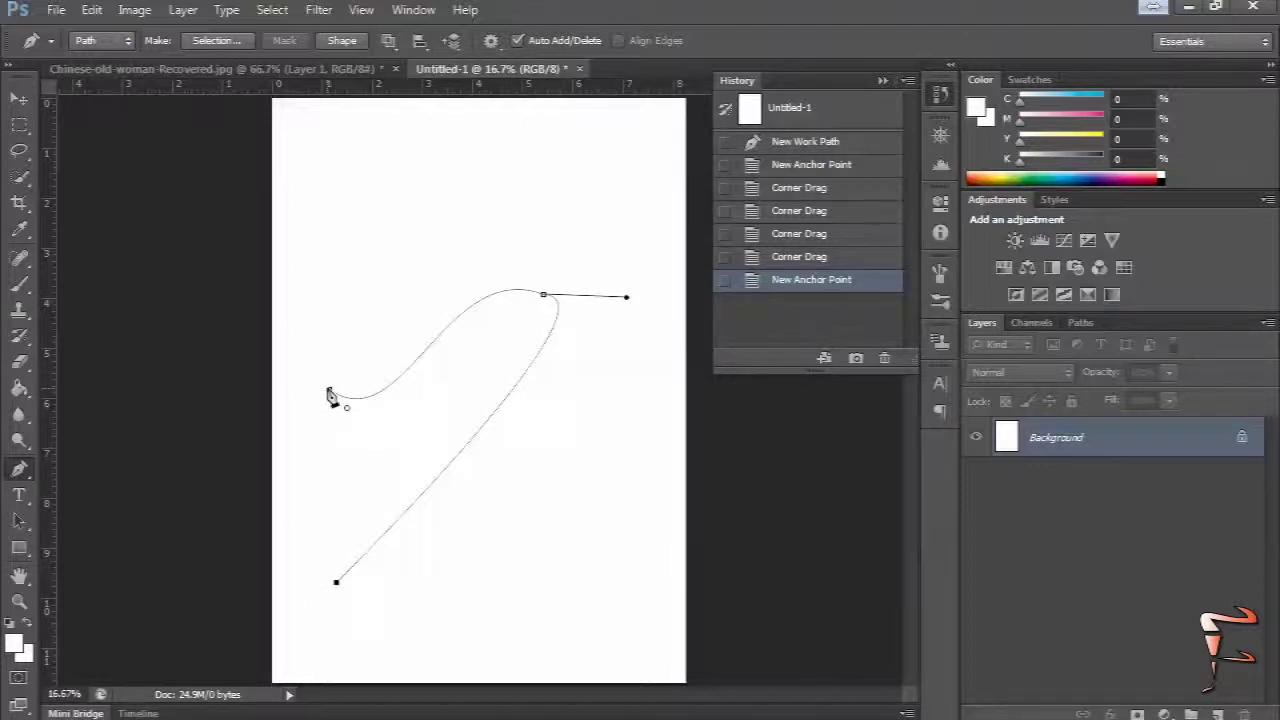
drag(330, 394, 337, 400)
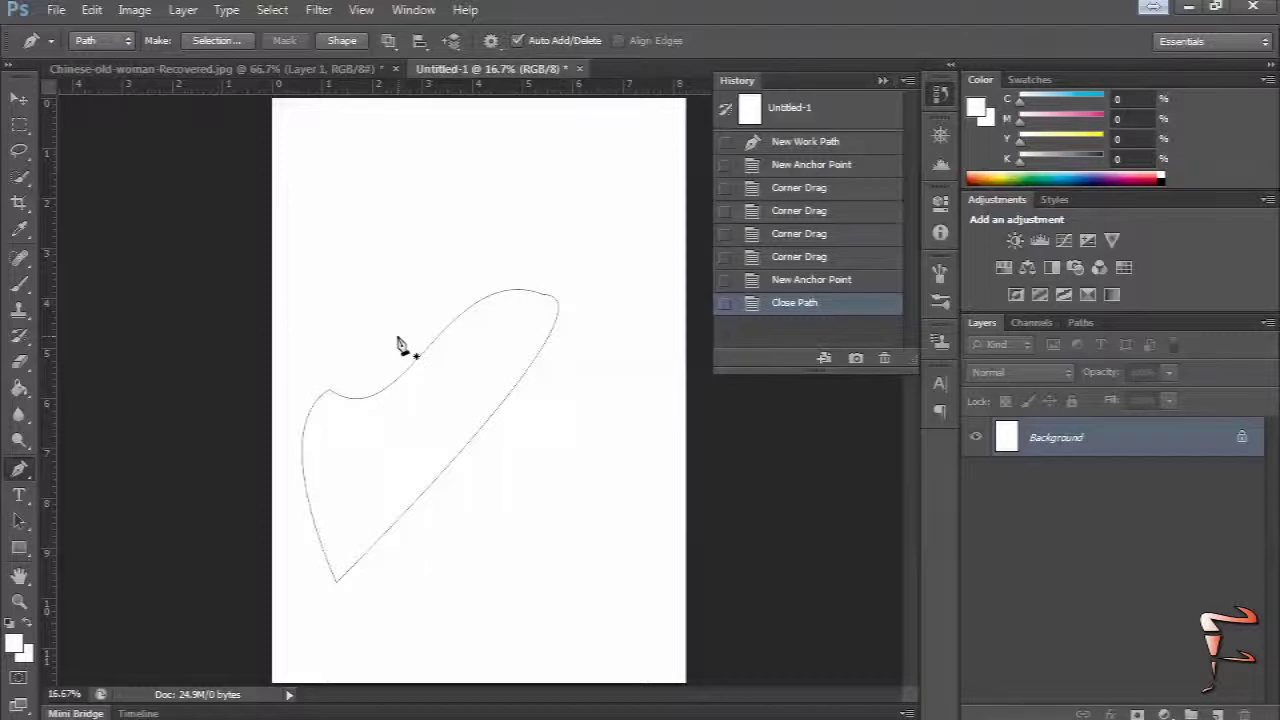
click(327, 160)
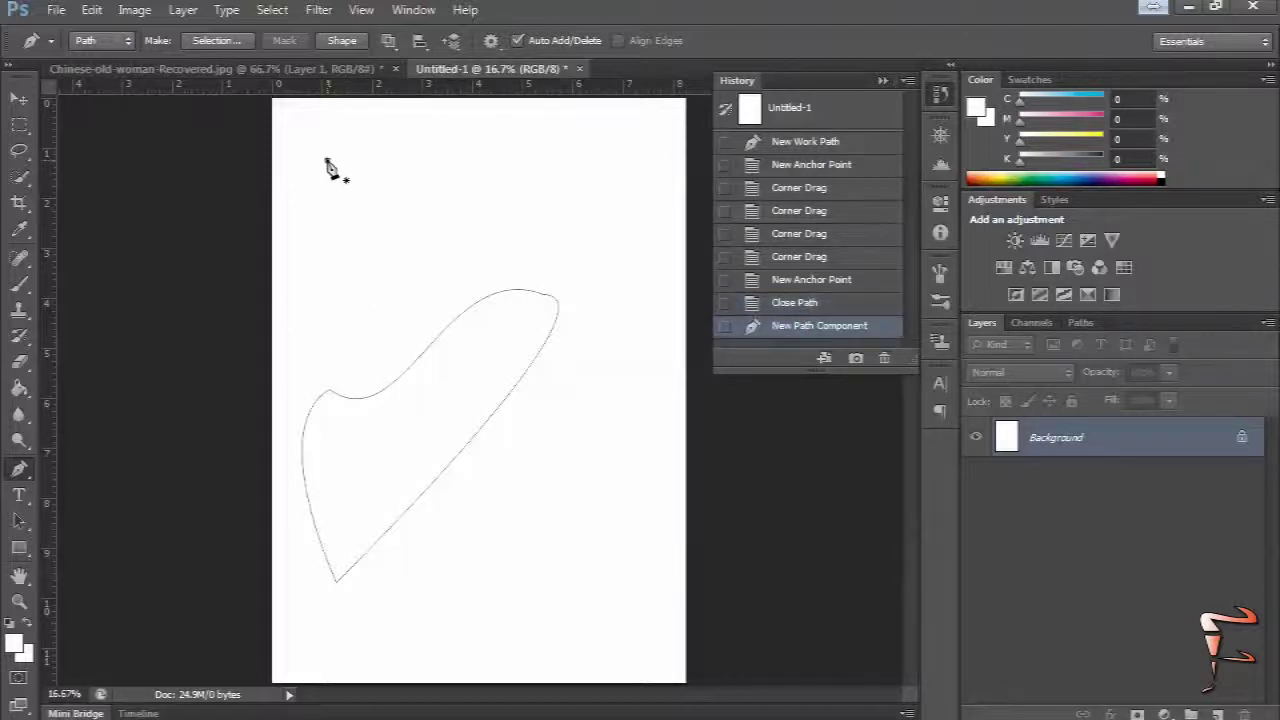
Step: Place three more anchors and close a four-sided trapezoid path across the top of the page
click(637, 155)
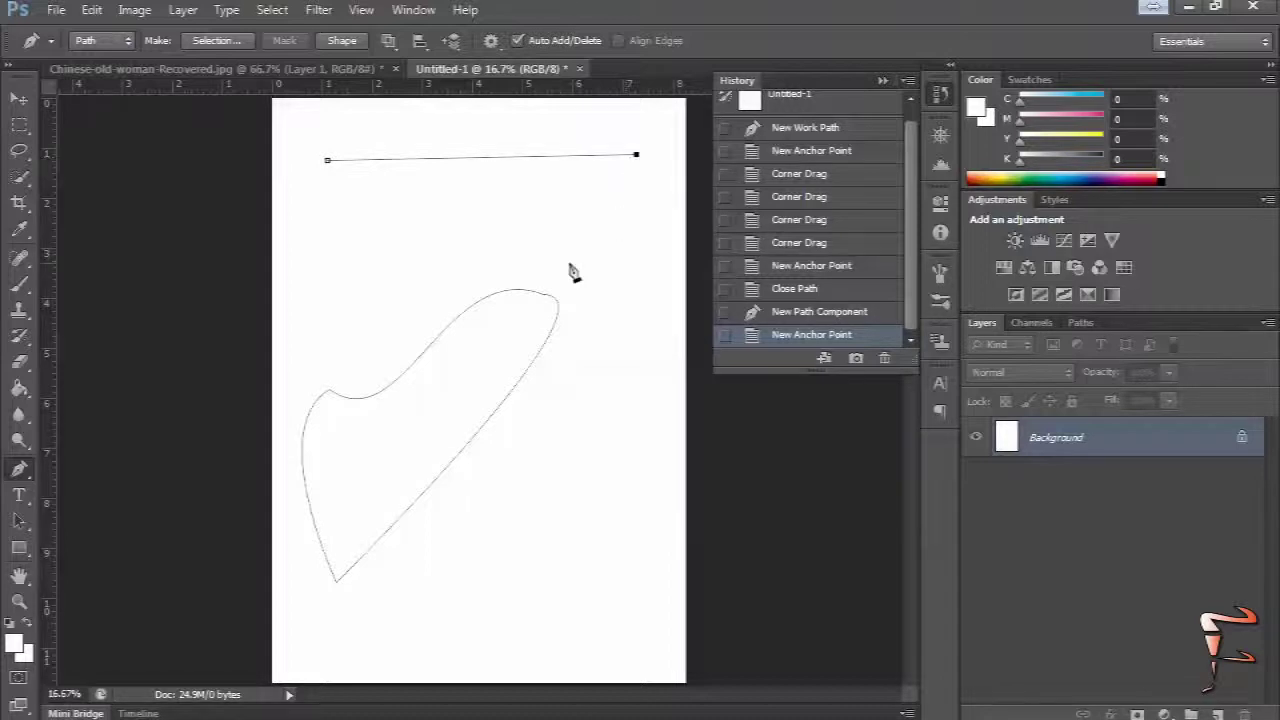
click(561, 233)
click(407, 241)
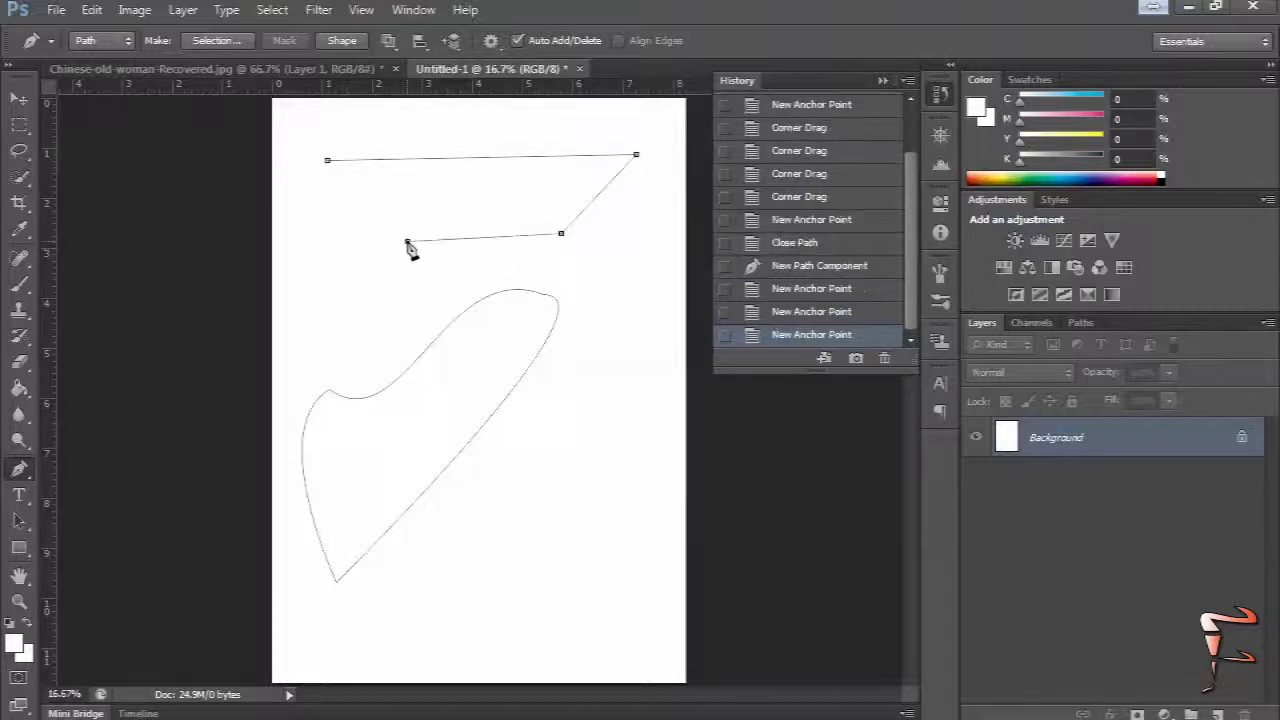
click(329, 162)
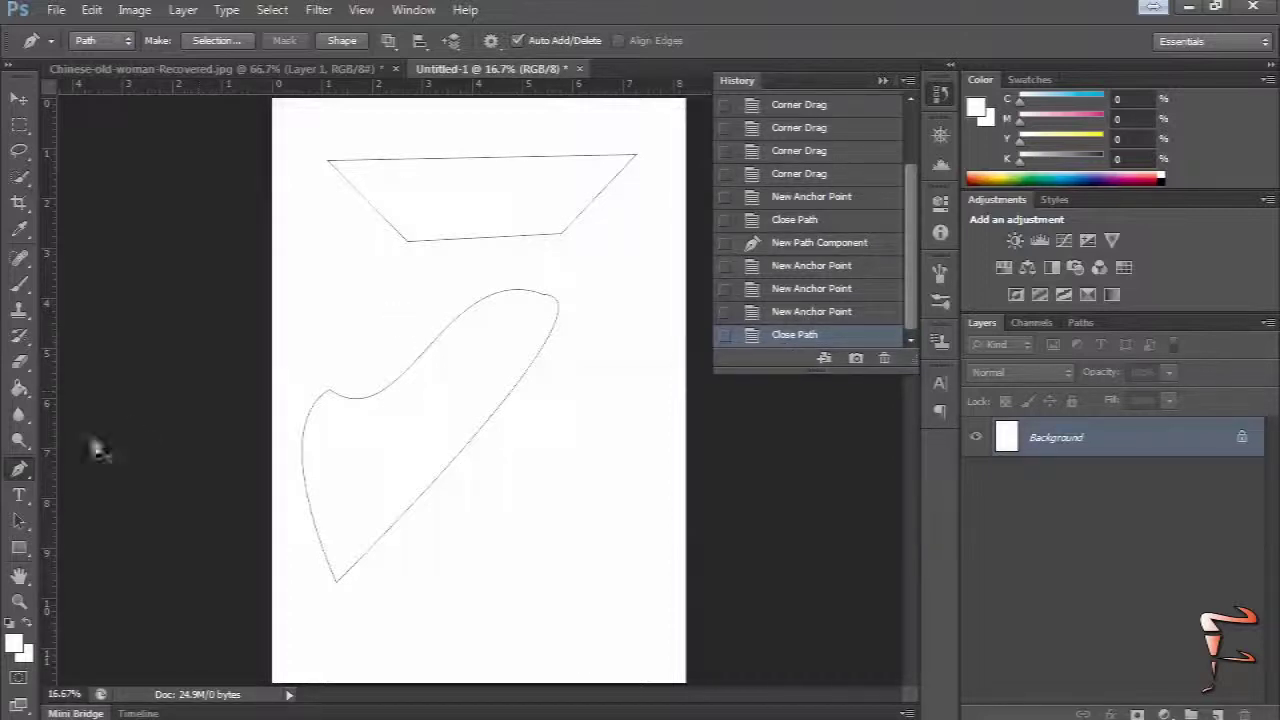
right_click(20, 469)
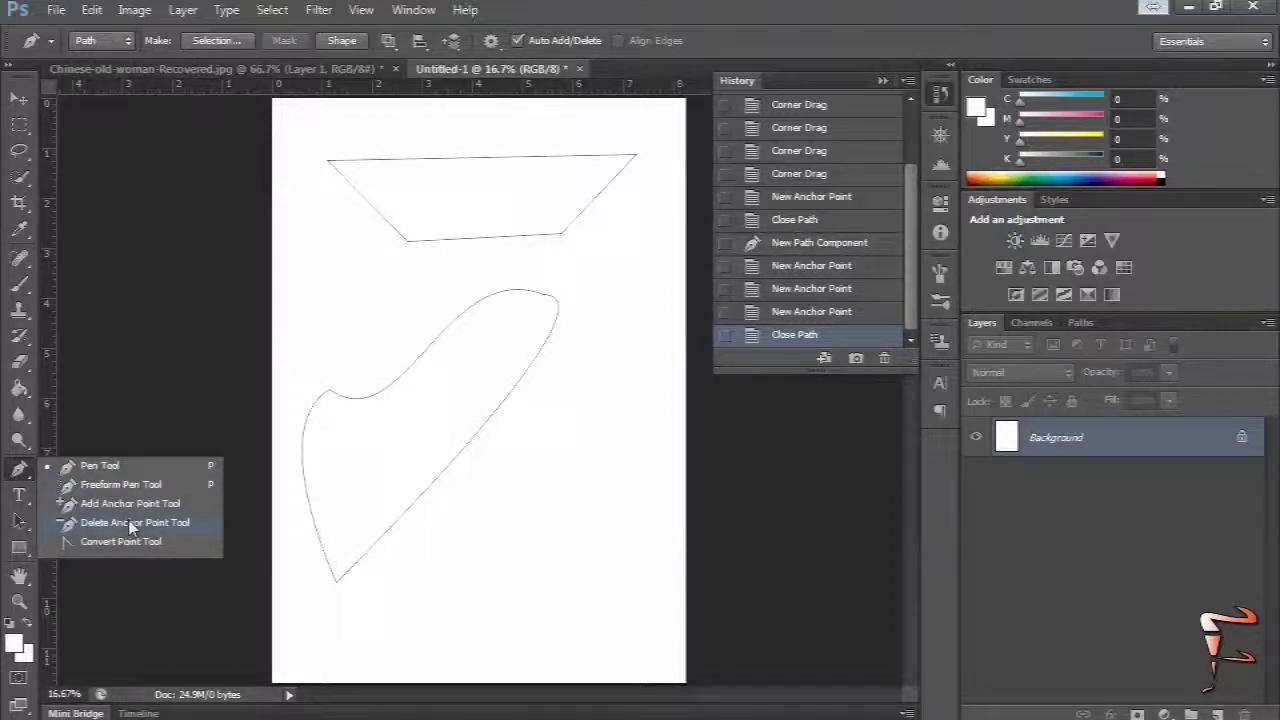
Step: Delete two trapezoid corners and the curved shape's top anchor with the Delete Anchor Point Tool
click(131, 527)
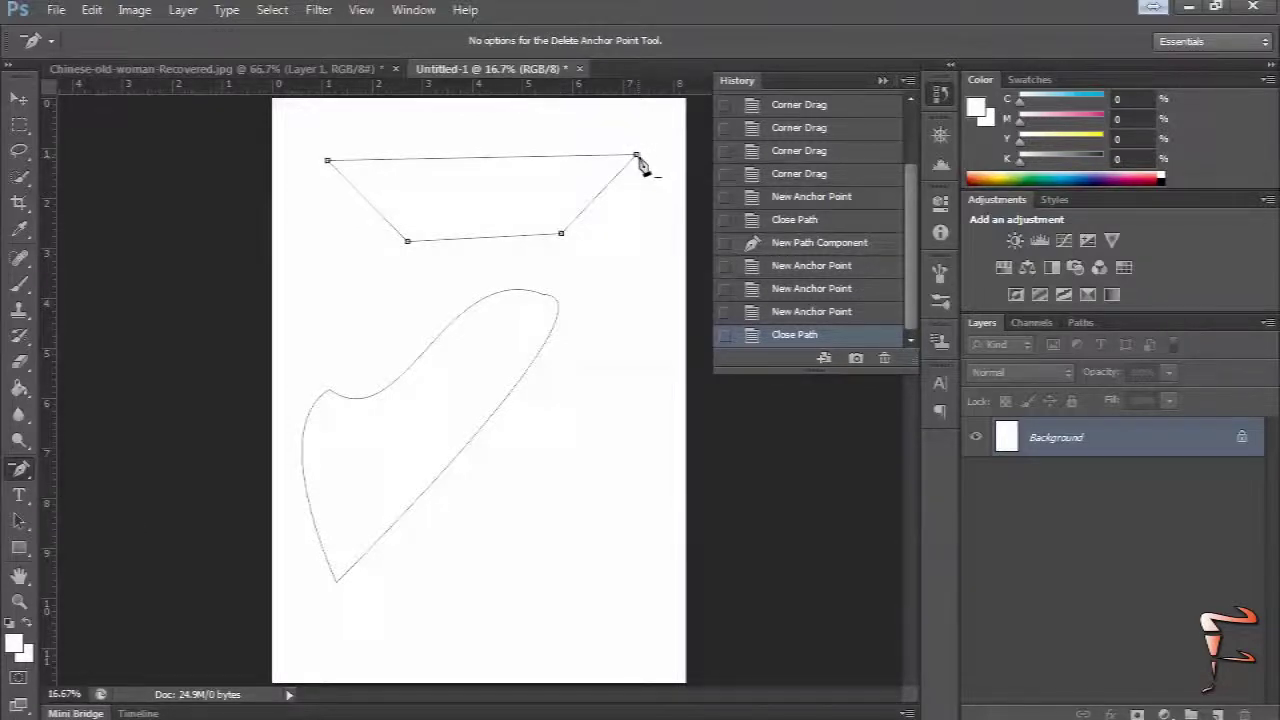
click(637, 157)
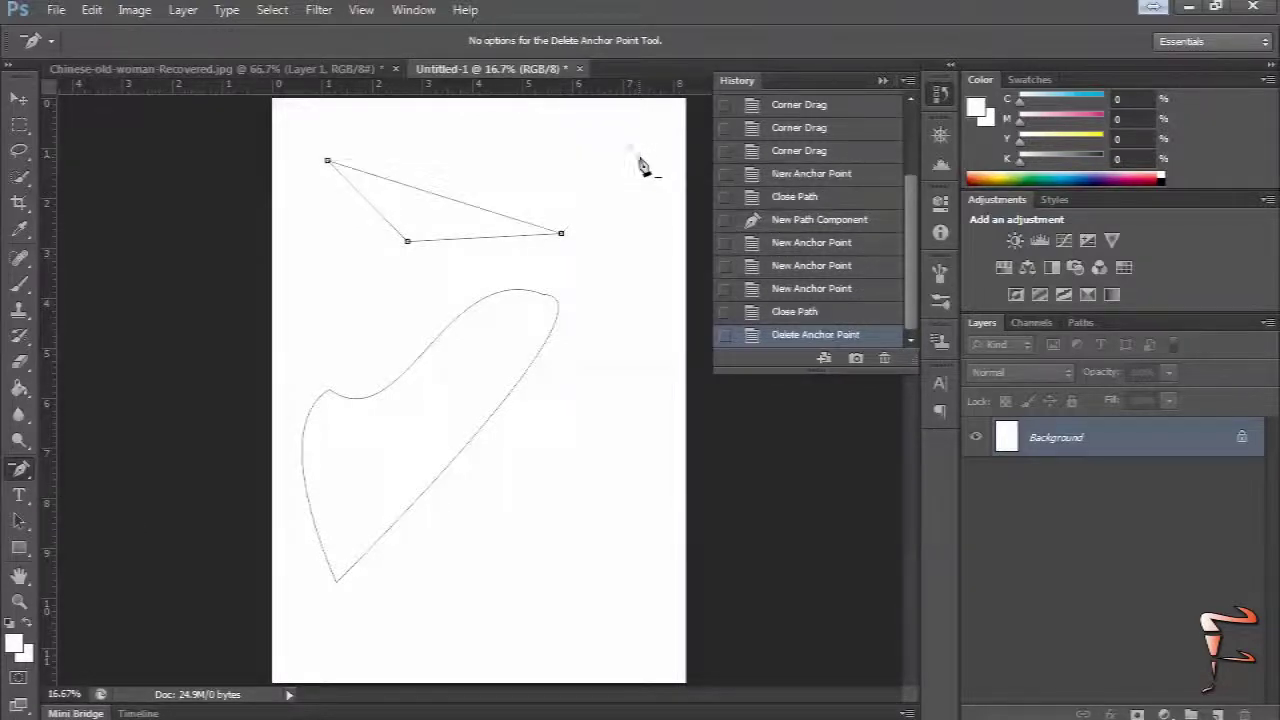
click(408, 241)
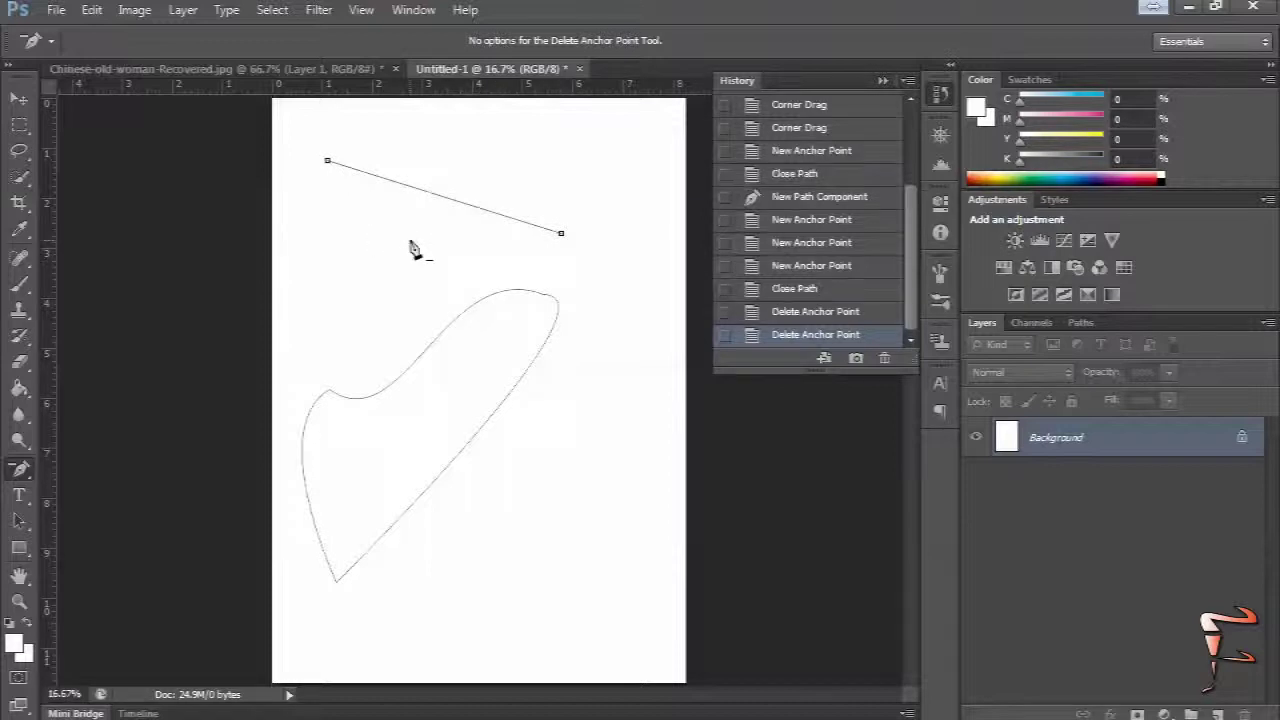
click(552, 297)
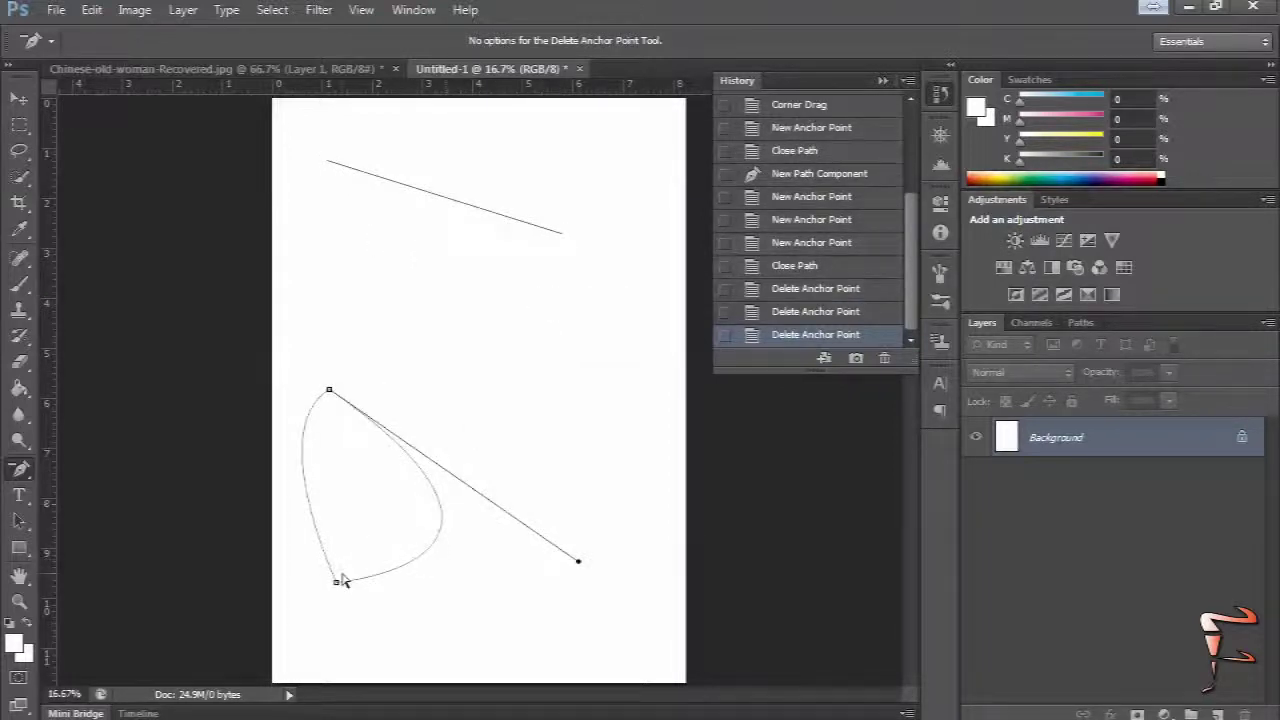
Step: Add two anchor points on the lower curve and drag one to reshape it
right_click(20, 470)
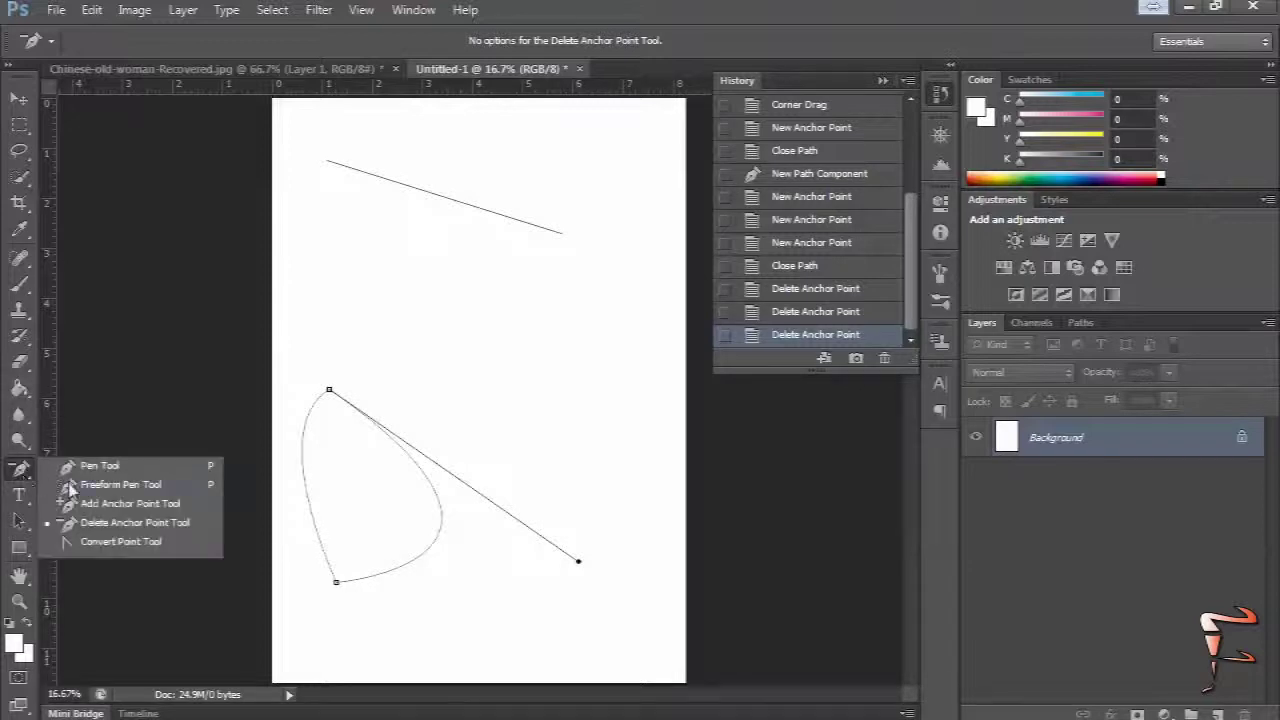
click(86, 504)
click(419, 556)
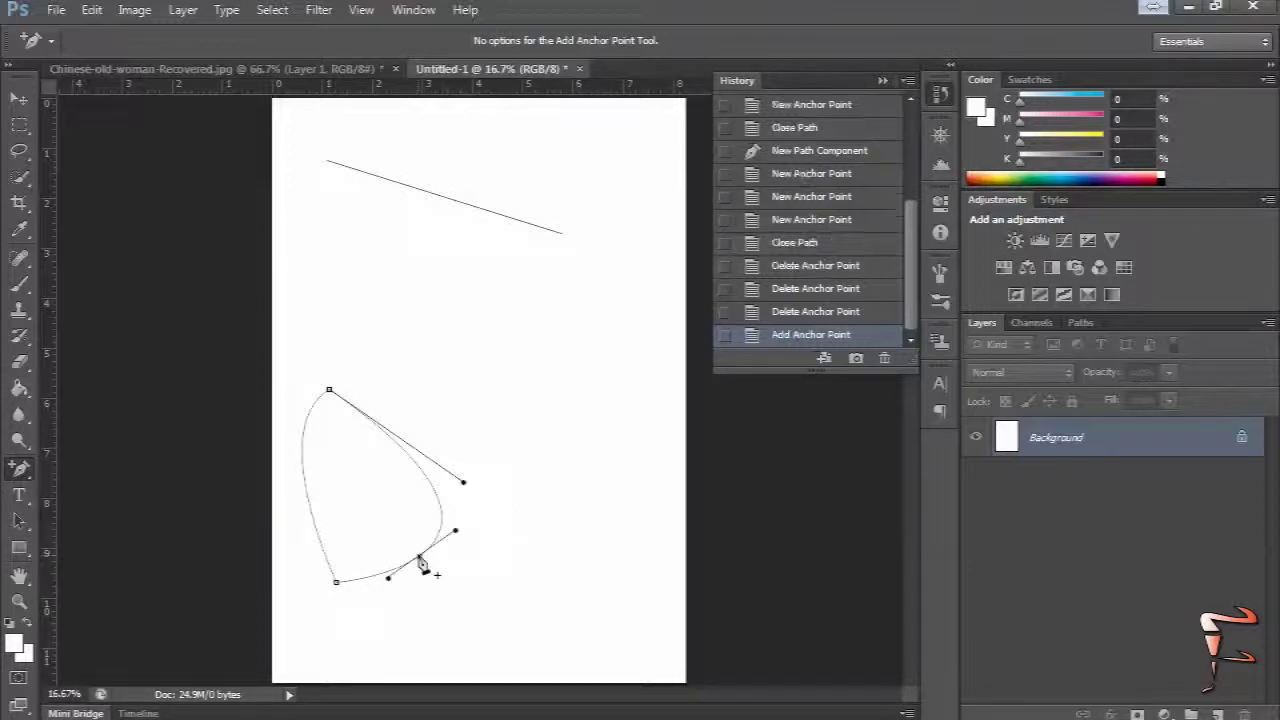
click(445, 498)
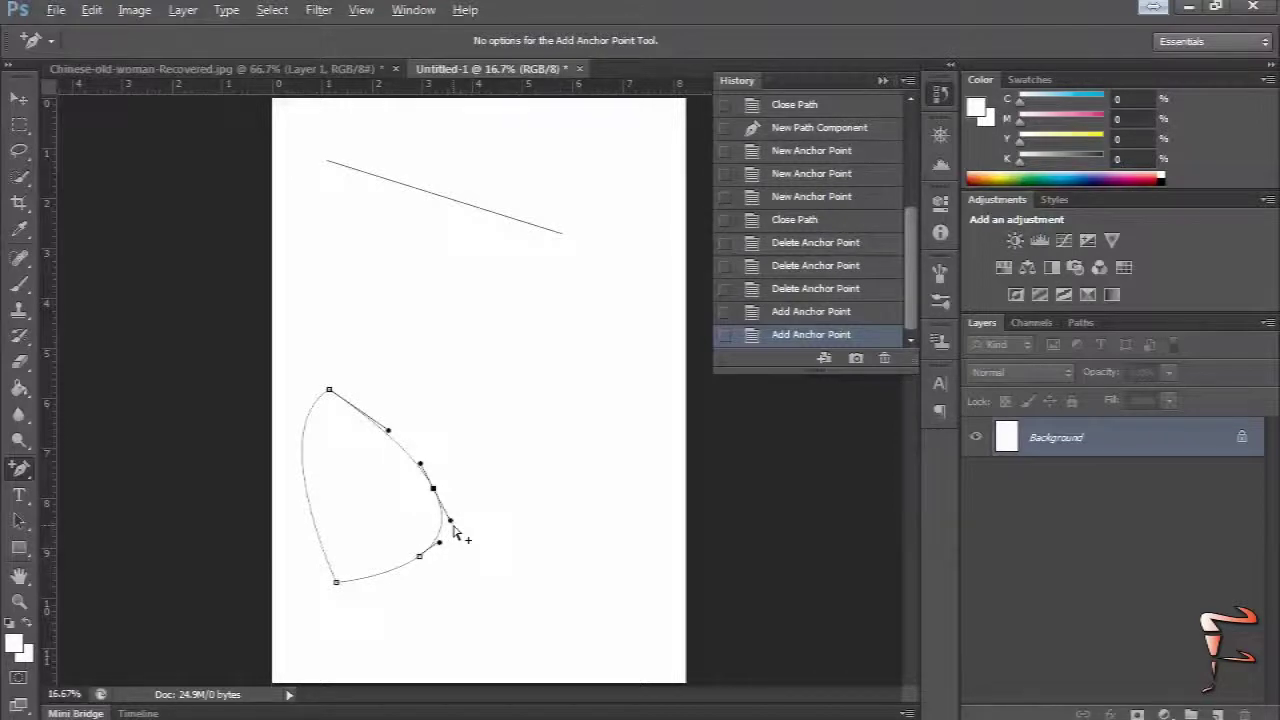
mouse_move(450, 521)
mouse_down()
mouse_move(488, 480)
mouse_move(473, 523)
mouse_move(498, 505)
mouse_move(472, 514)
mouse_move(486, 477)
mouse_move(471, 449)
mouse_move(440, 524)
mouse_up()
Step: Revert the document to the Untitled-1 History snapshot, leaving a blank white page
scroll(810, 200, up, 10)
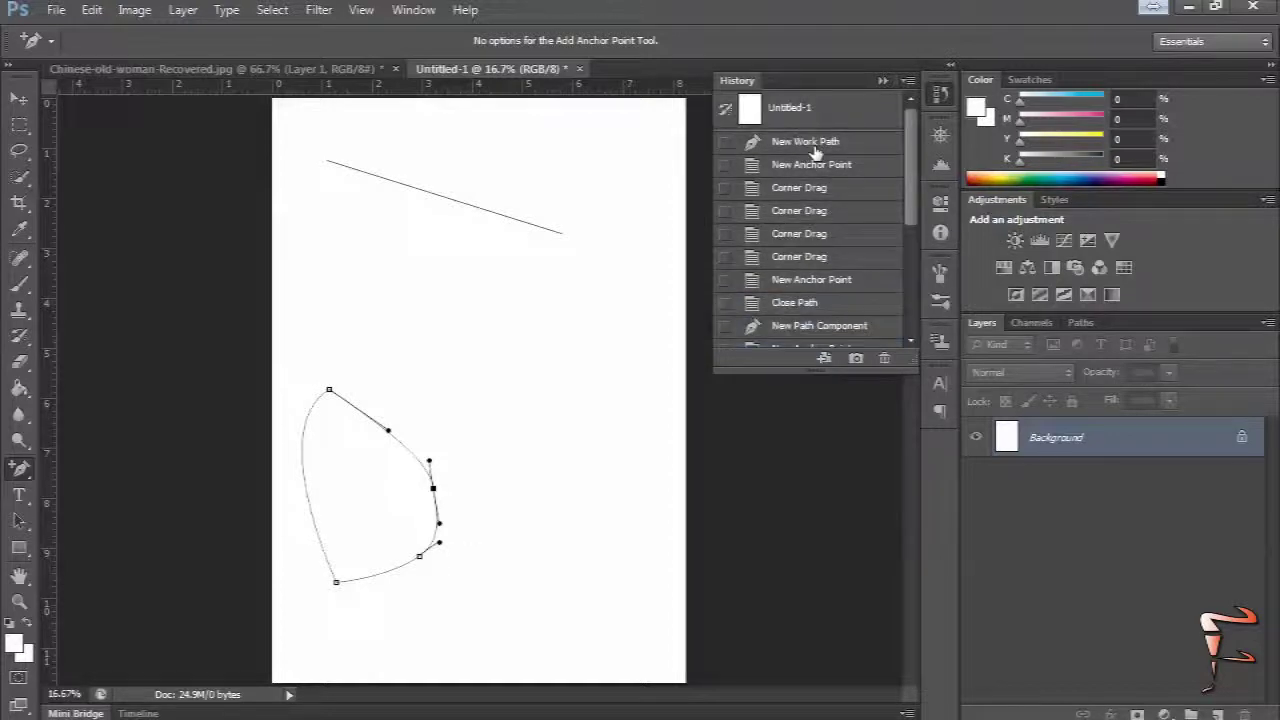
click(810, 141)
click(810, 108)
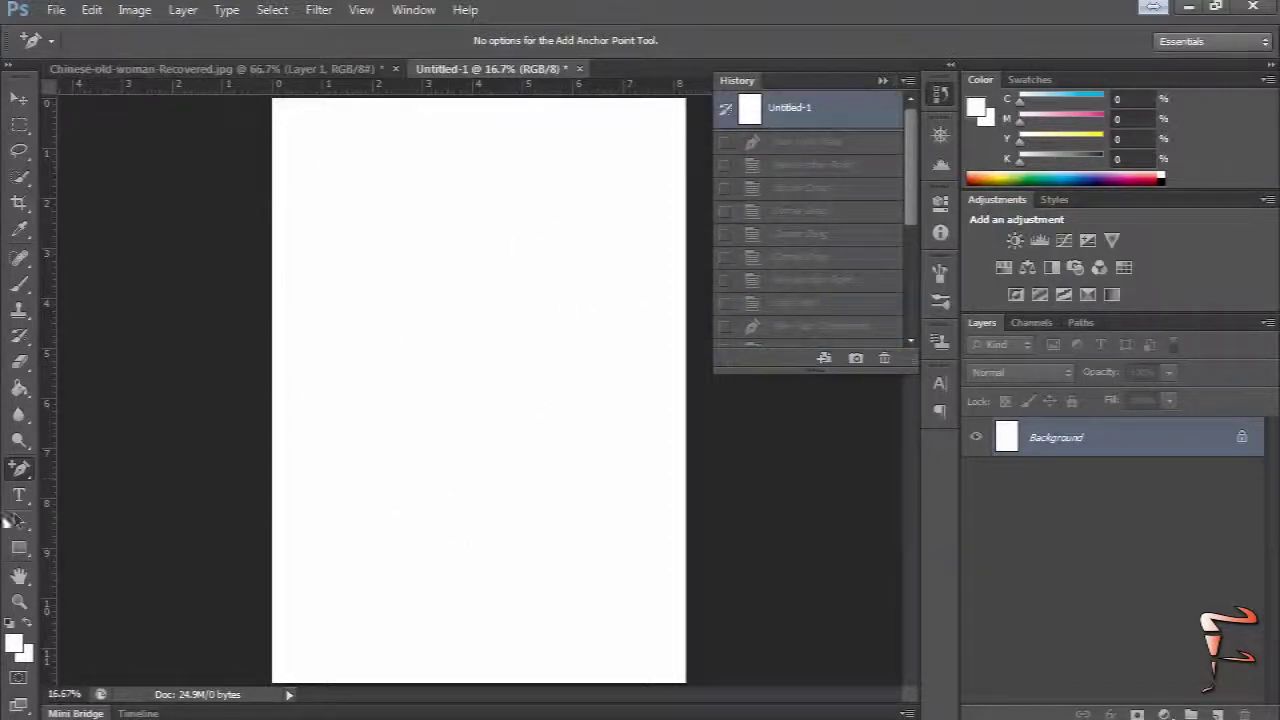
Step: Draw a blue-filled rectangle near the page centre and rasterize its Rectangle 1 layer
click(19, 547)
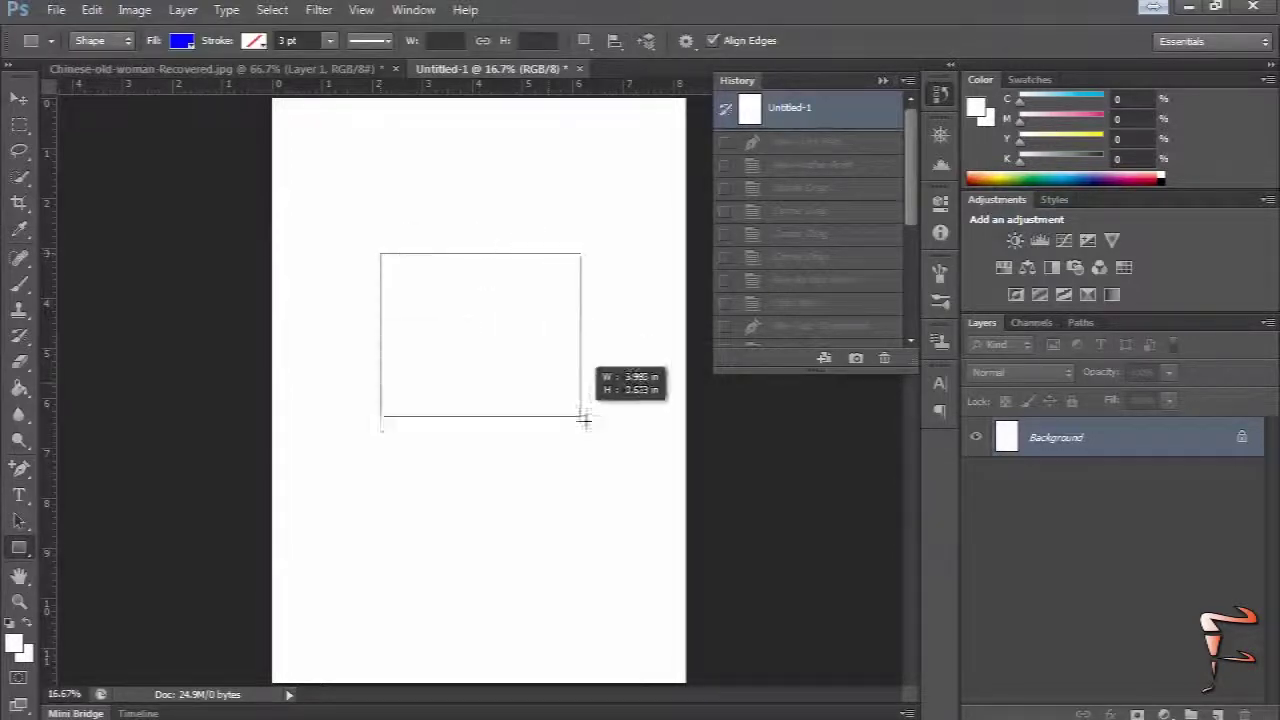
drag(380, 253, 590, 441)
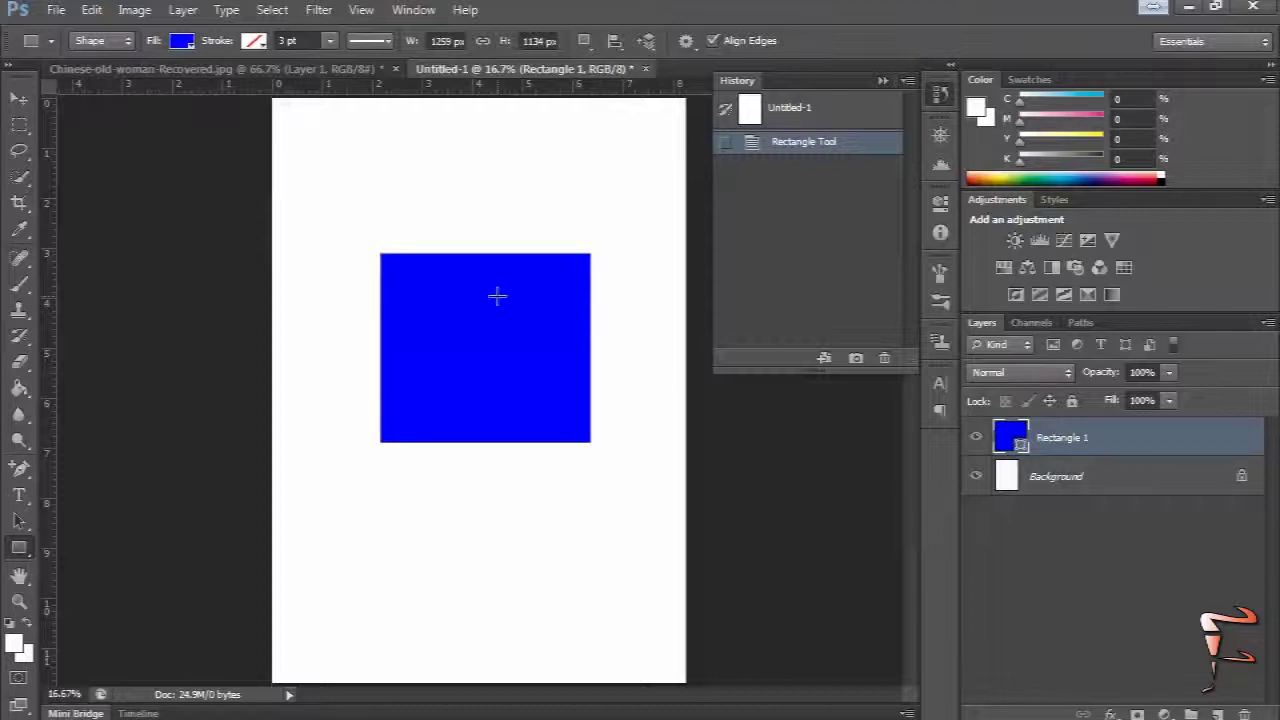
right_click(497, 296)
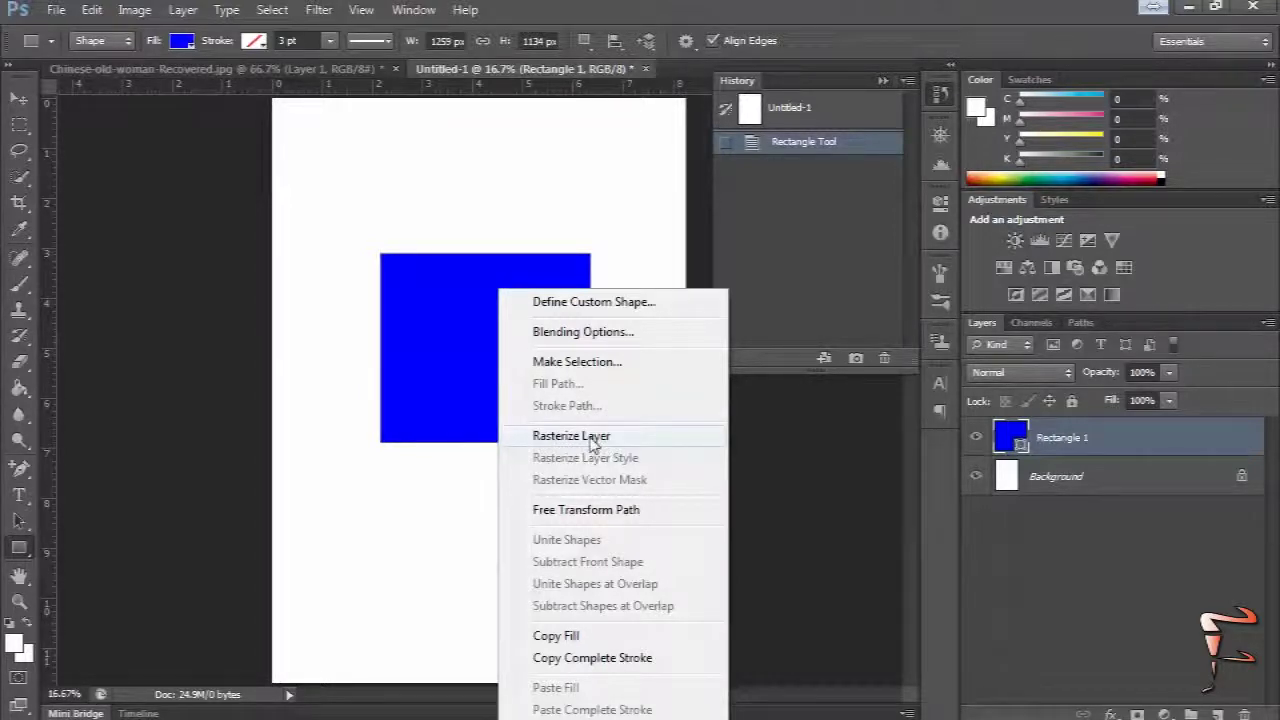
click(590, 437)
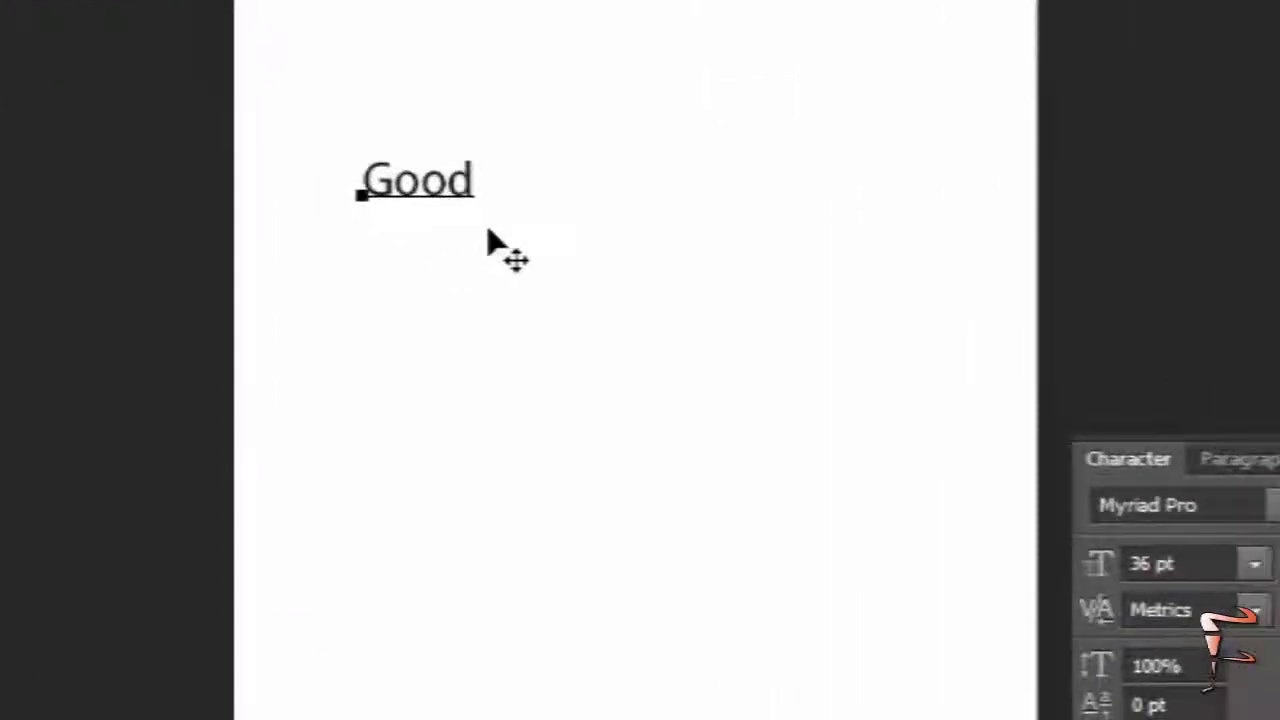
Step: Type a long run of 'a' letters after 'Good', deleting the two overflowing the page
text(a)
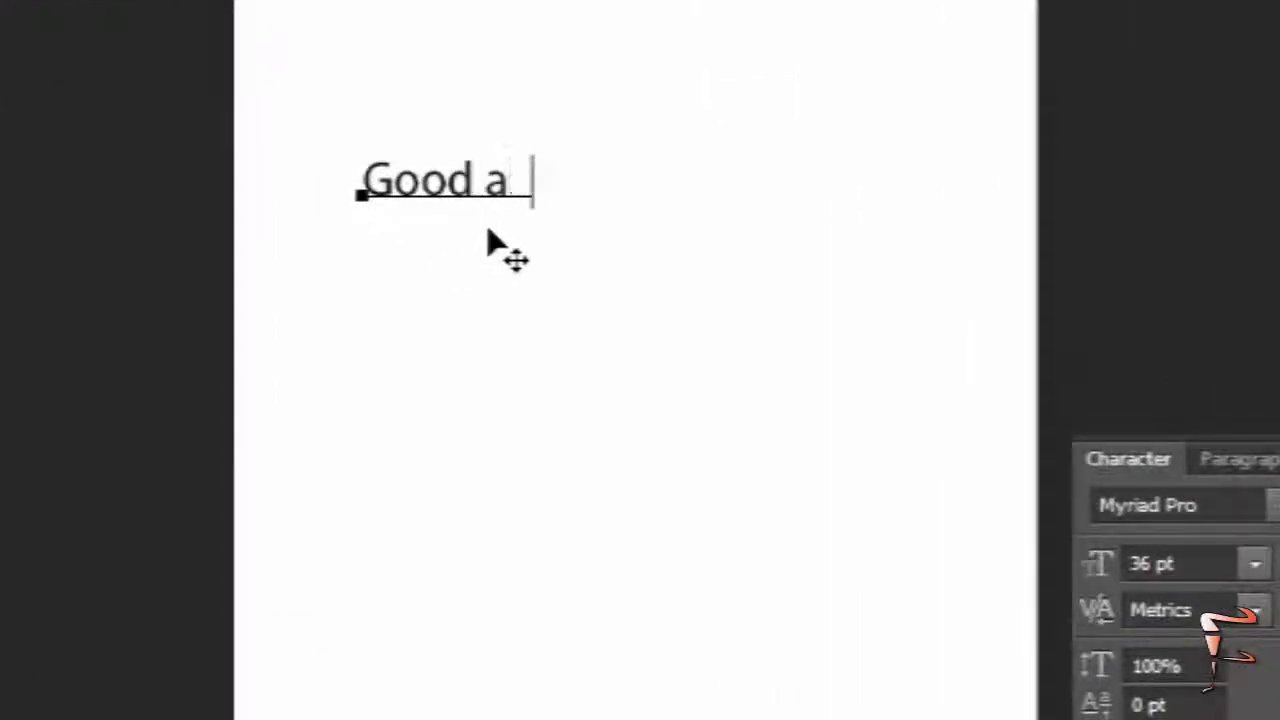
text(aaaaaaaaaaaaa)
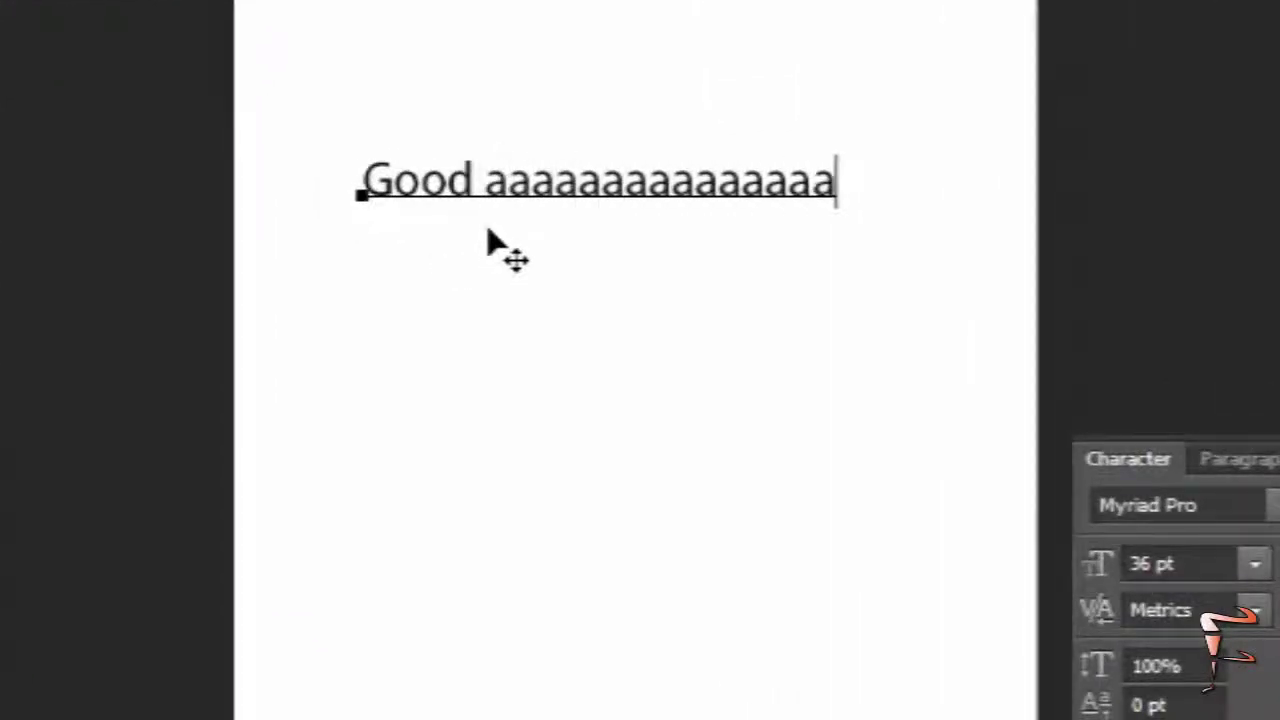
text(aaaaaaaaaaaaaaaaaaaa)
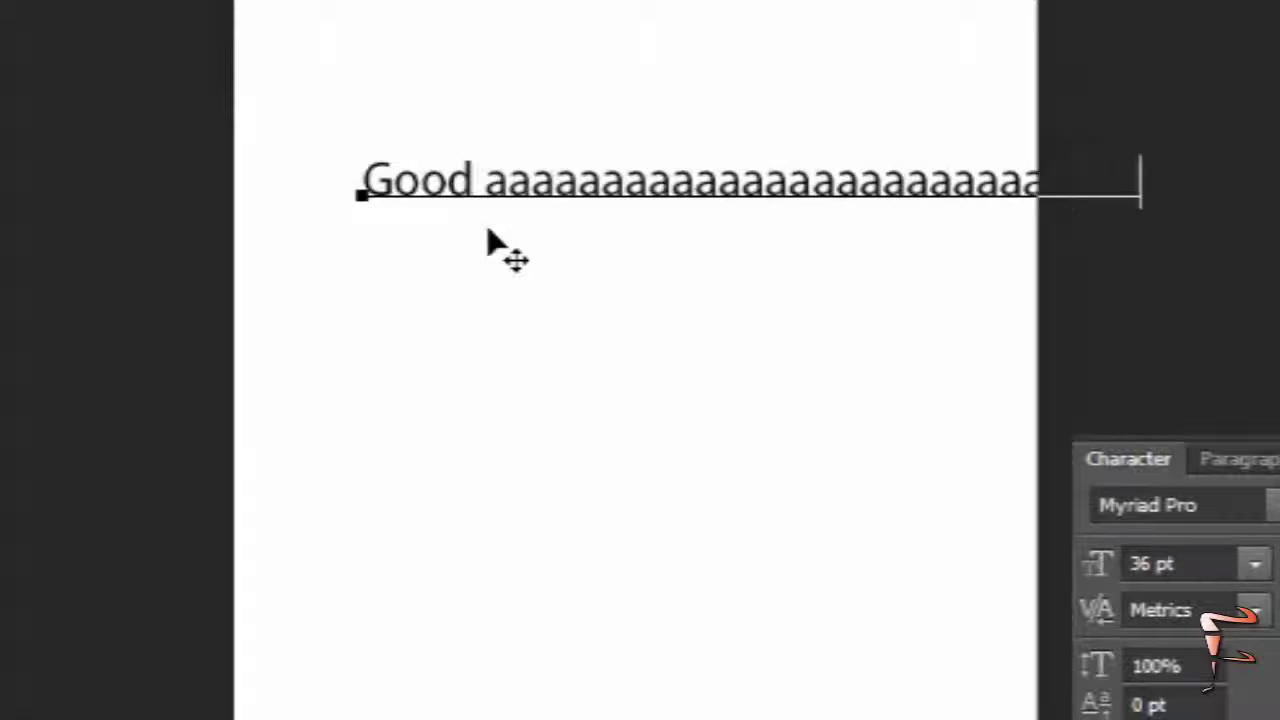
key(BackSpace)
key(BackSpace)
key(BackSpace)
key(BackSpace)
key(BackSpace)
key(BackSpace)
key(BackSpace)
key(BackSpace)
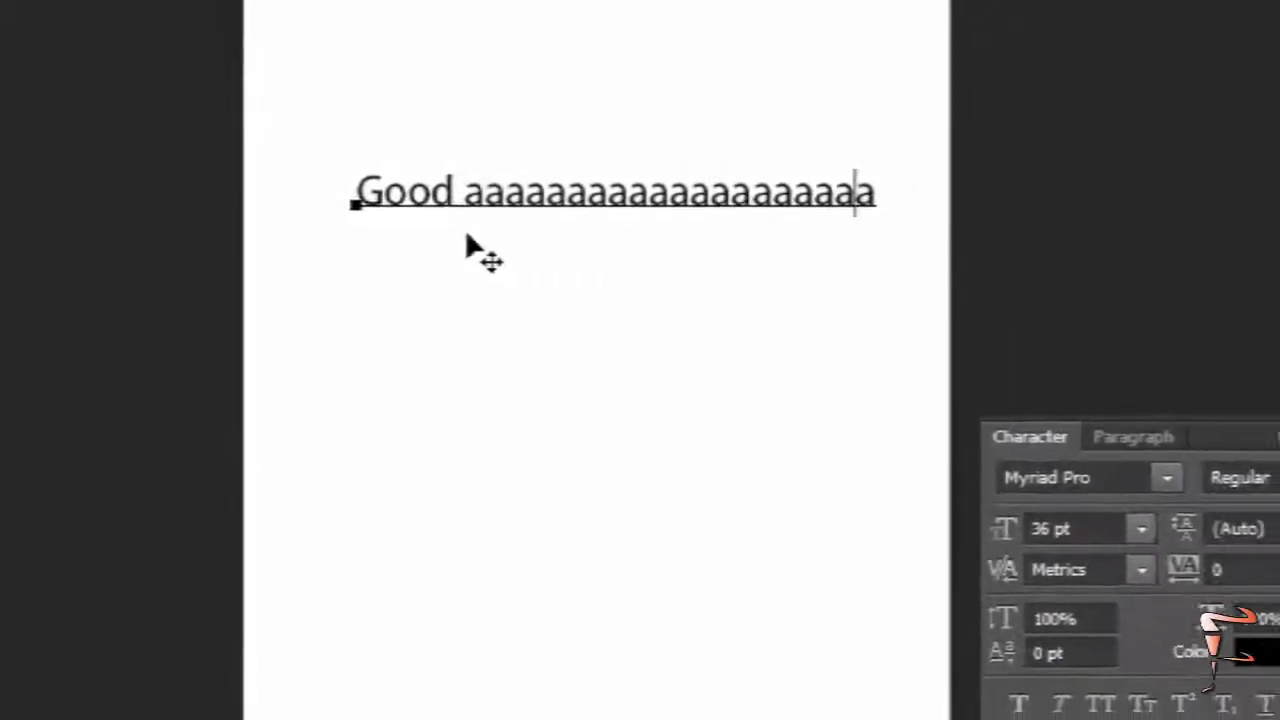
key(BackSpace)
key(BackSpace)
key(BackSpace)
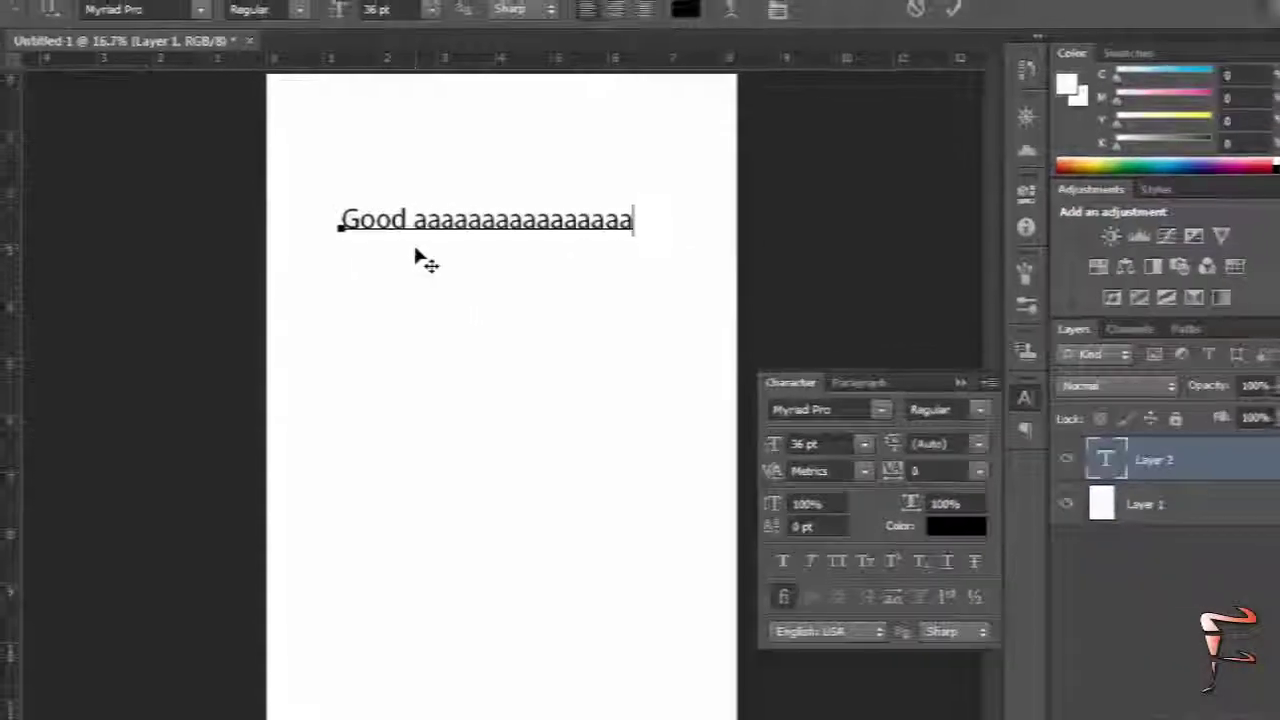